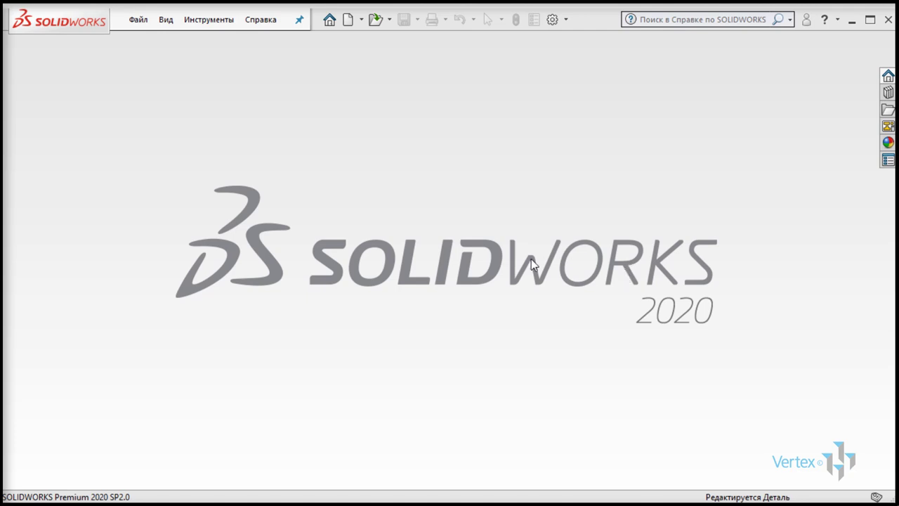
# Step: Open the cast lever part 3Х-Р3-00102-Д1
pyautogui.click(140, 21)
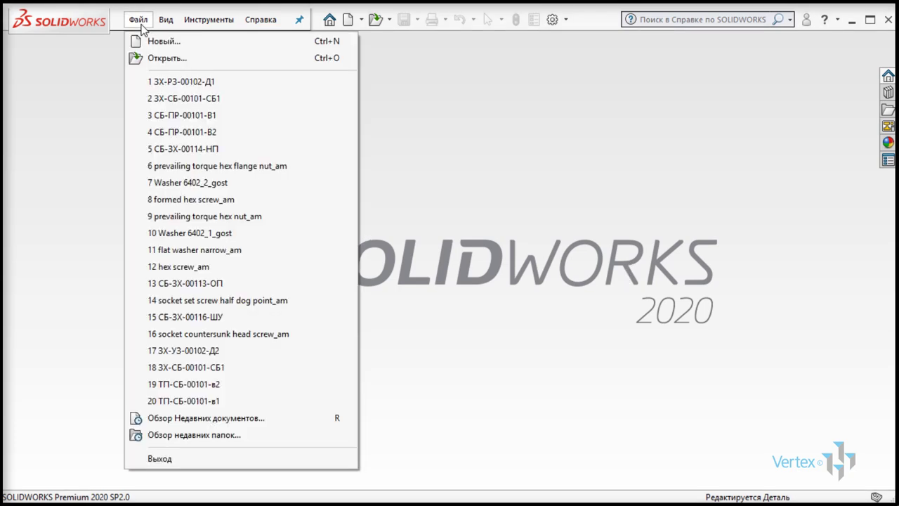
pyautogui.click(157, 59)
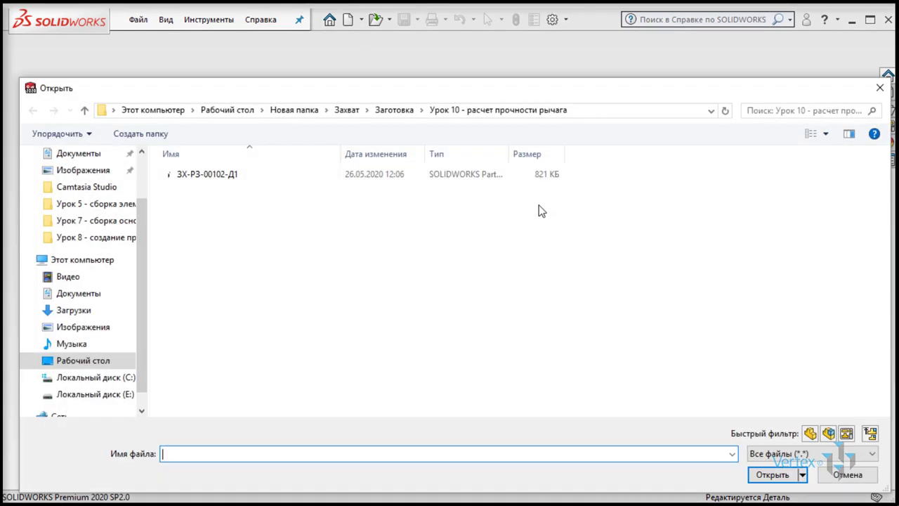
pyautogui.click(244, 172)
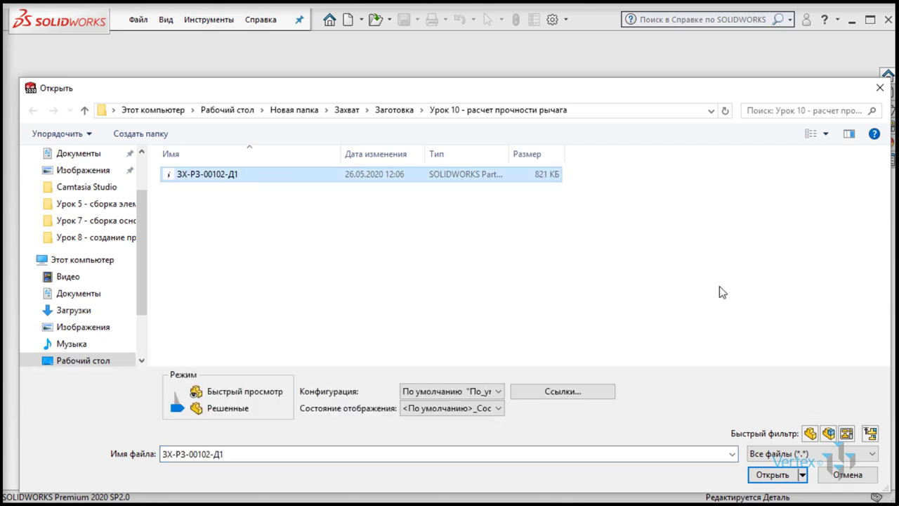
pyautogui.click(783, 477)
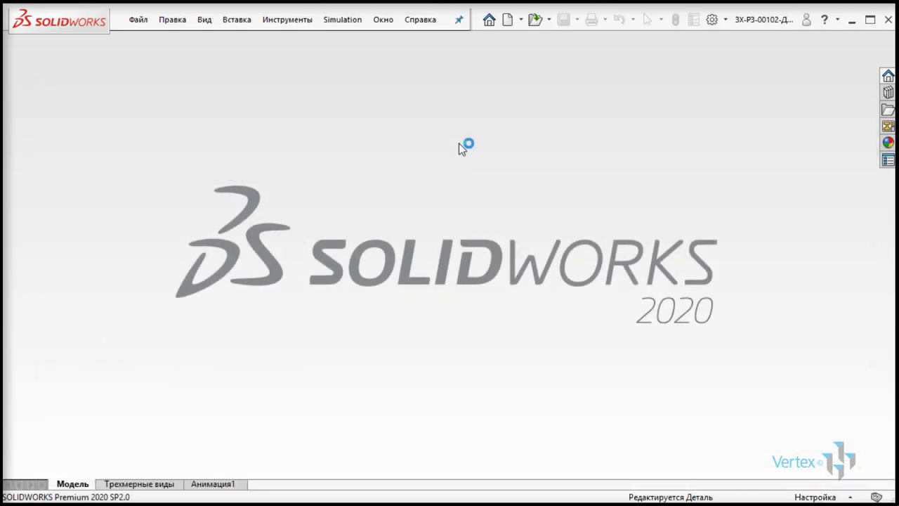
pyautogui.scroll(3, 547, 242)
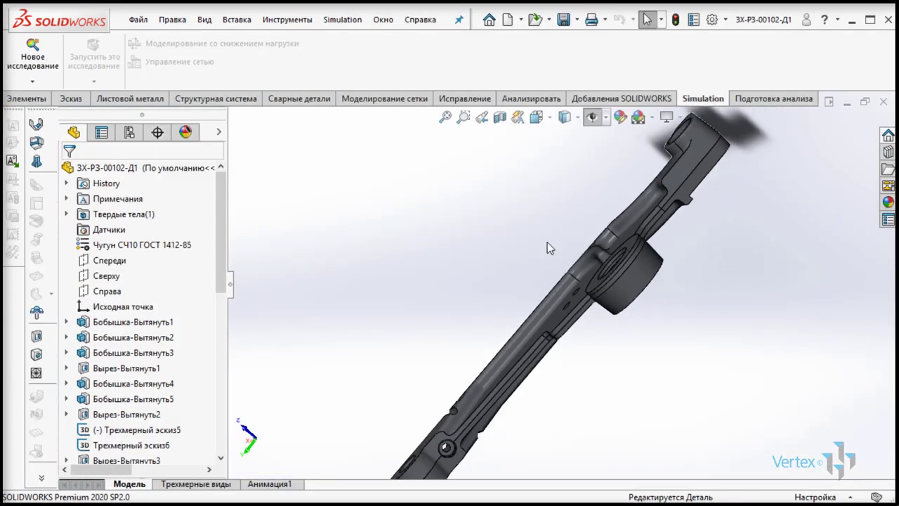
pyautogui.scroll(3, 547, 241)
# Step: Turn on the SOLIDWORKS Simulation add-in
pyautogui.moveTo(547, 241)
pyautogui.mouseDown(button='middle')
pyautogui.moveTo(626, 297)
pyautogui.moveTo(750, 247)
pyautogui.moveTo(777, 195)
pyautogui.mouseUp(button='middle')
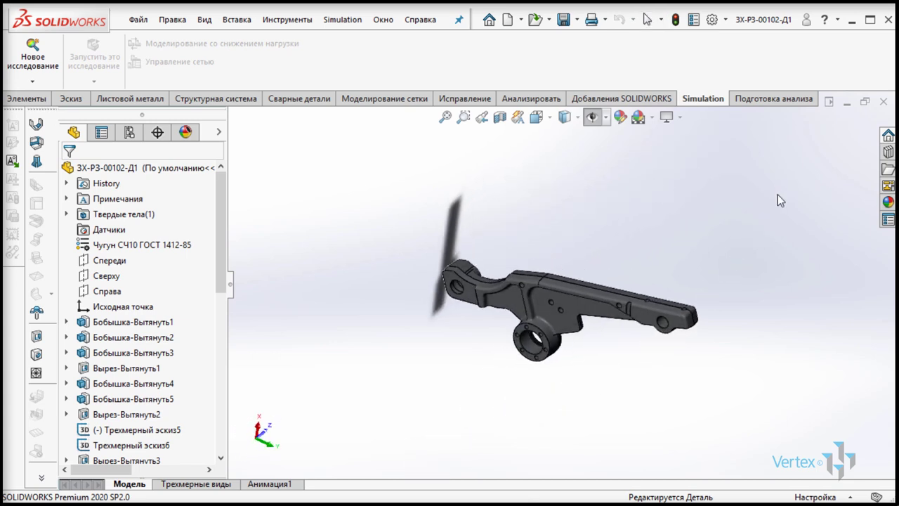
pyautogui.click(605, 100)
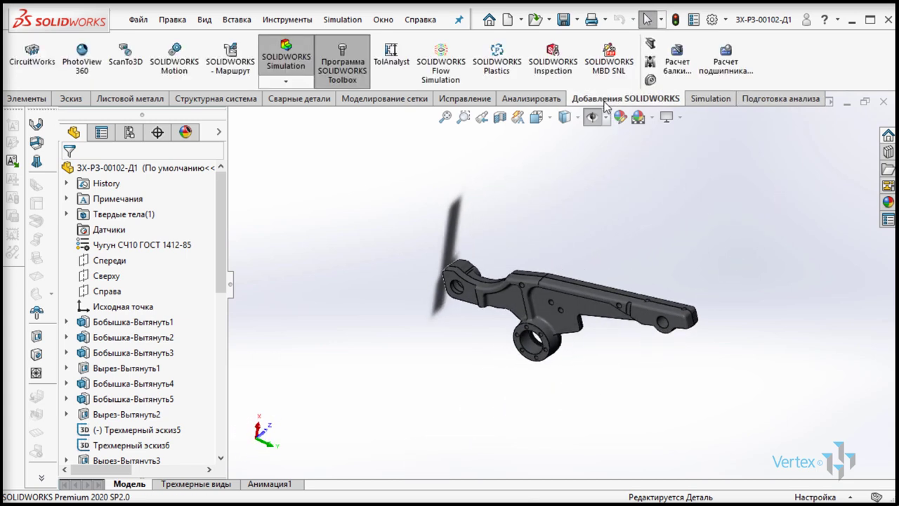
pyautogui.click(298, 59)
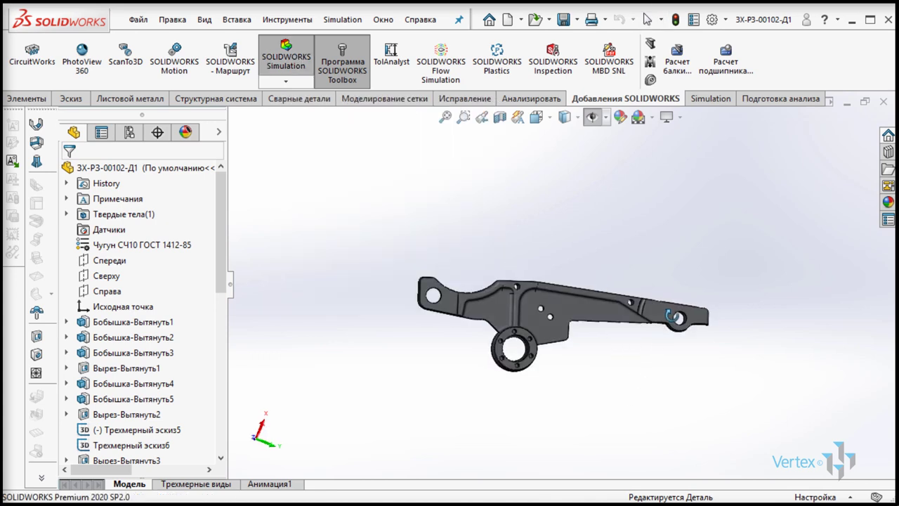
# Step: Create a new Статический study named 'Запас прочности'
pyautogui.click(714, 103)
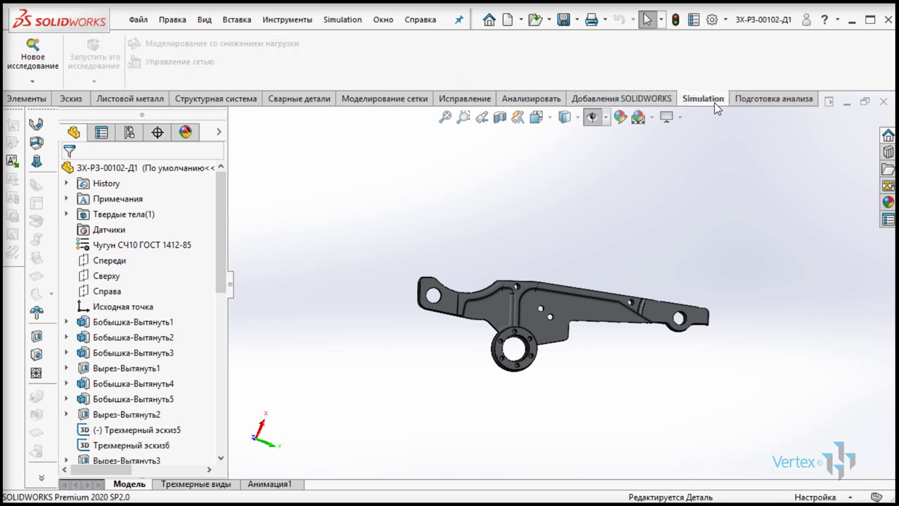
pyautogui.click(32, 57)
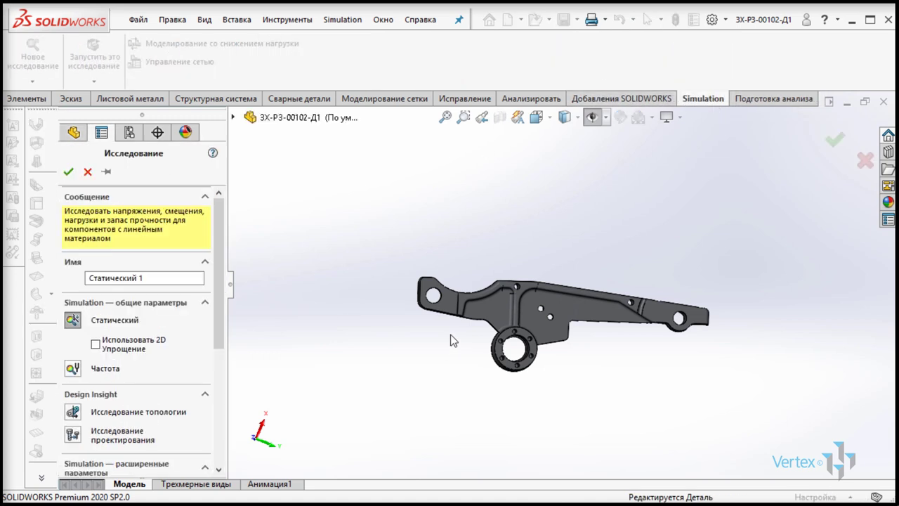
pyautogui.moveTo(179, 278); pyautogui.dragTo(67, 281)
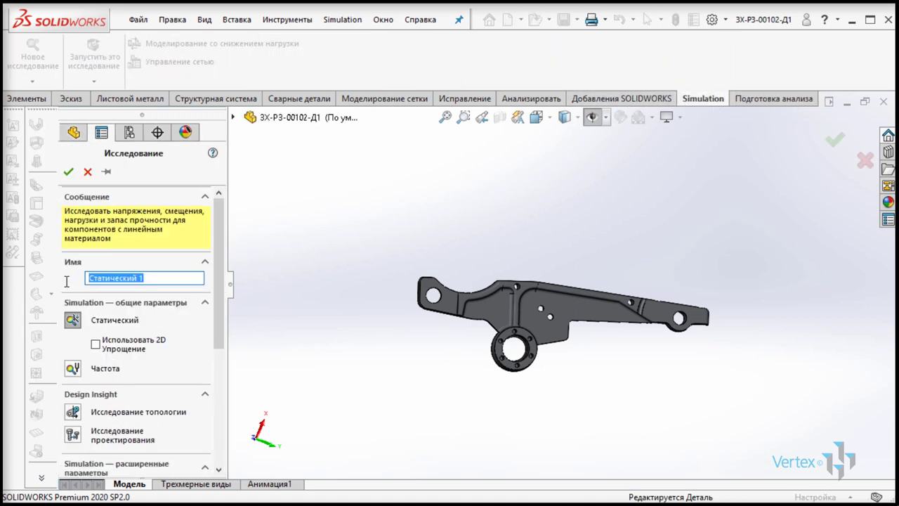
pyautogui.write('Запас прочности')
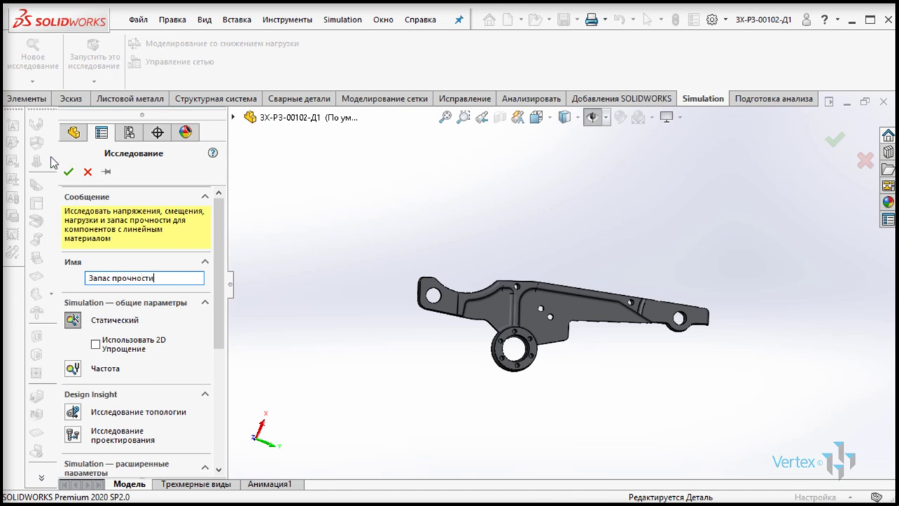
pyautogui.click(69, 171)
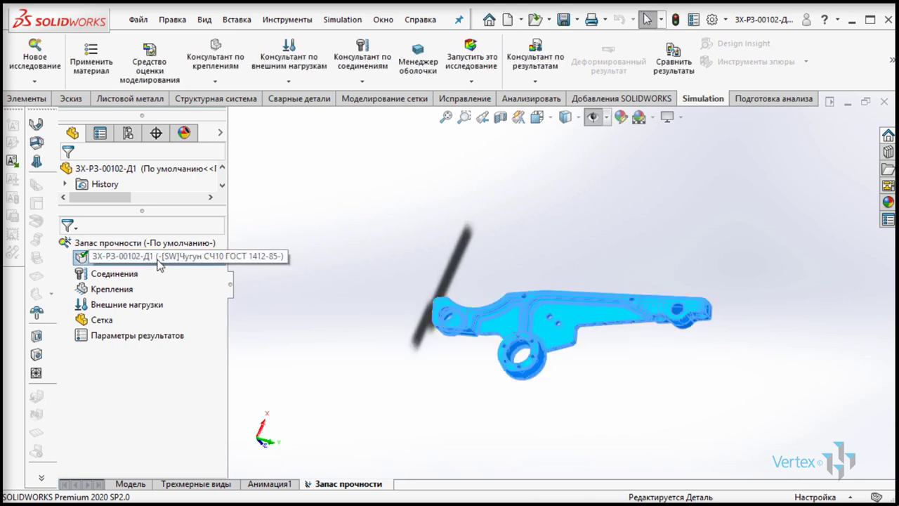
# Step: In the material library, review the СЧ15, СЧ20 and СЧ10 cast iron properties
pyautogui.rightClick(159, 263)
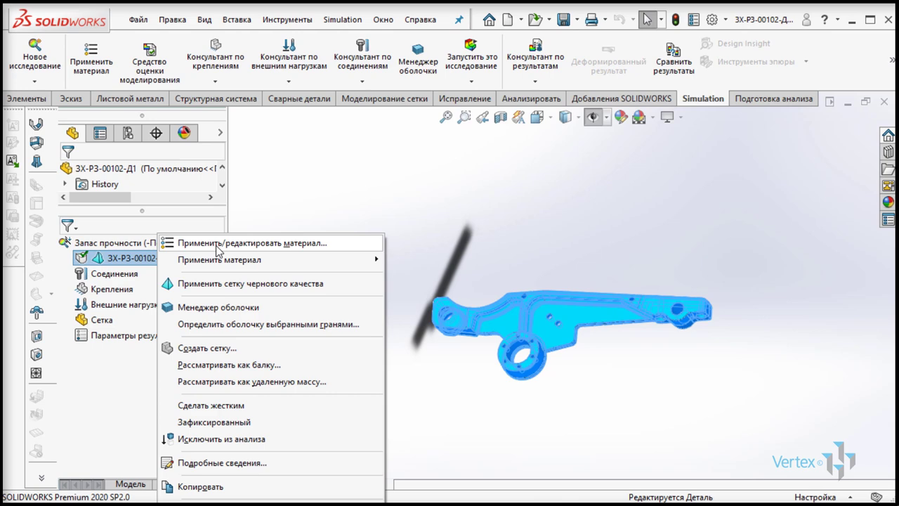
pyautogui.click(218, 246)
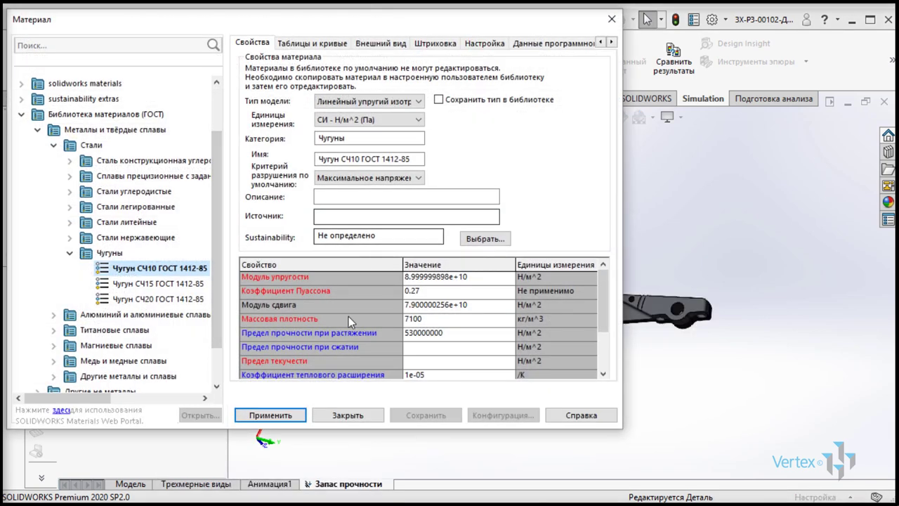
pyautogui.click(188, 284)
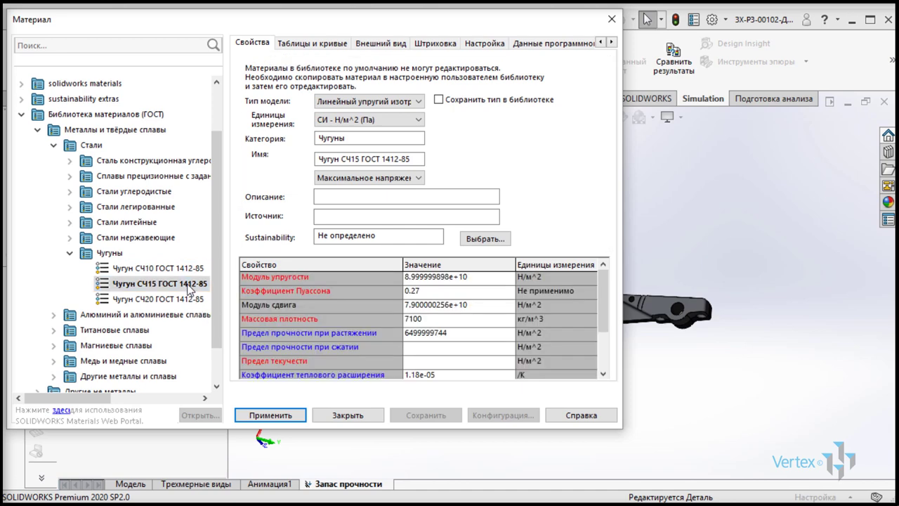
pyautogui.click(188, 297)
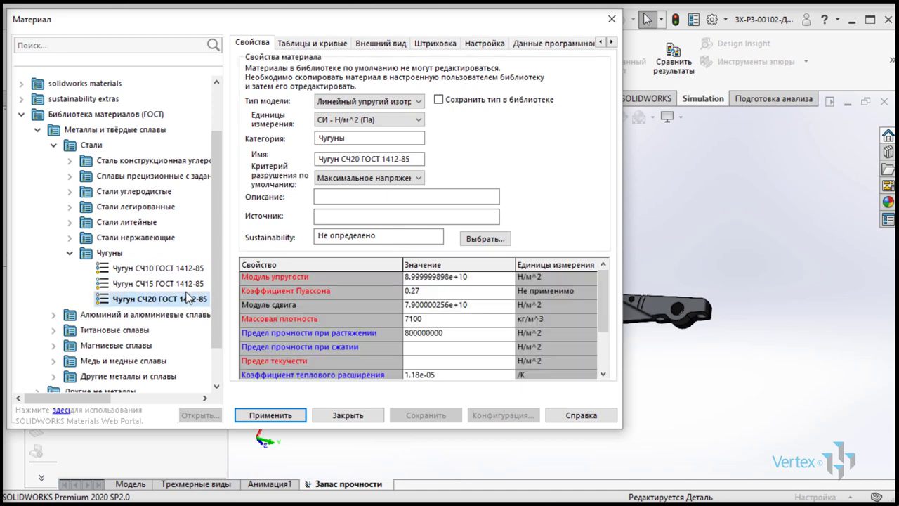
pyautogui.click(432, 365)
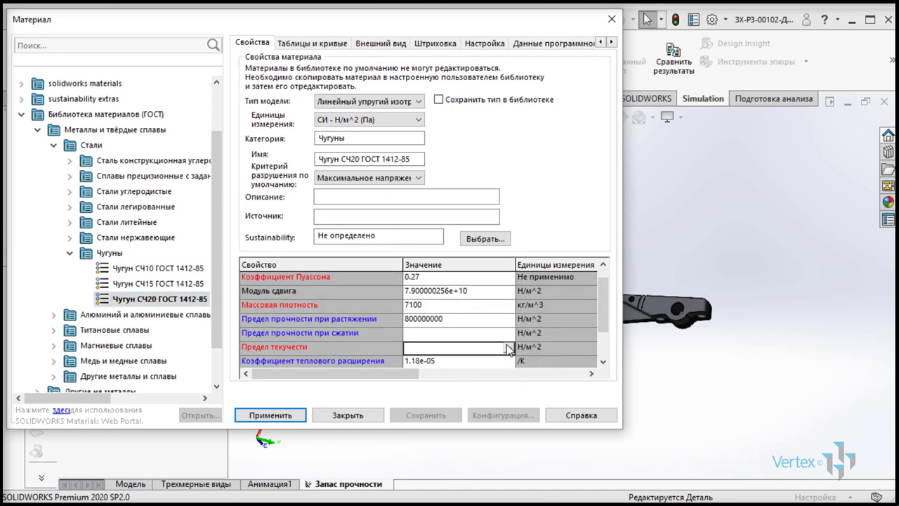
pyautogui.click(508, 348)
pyautogui.click(480, 349)
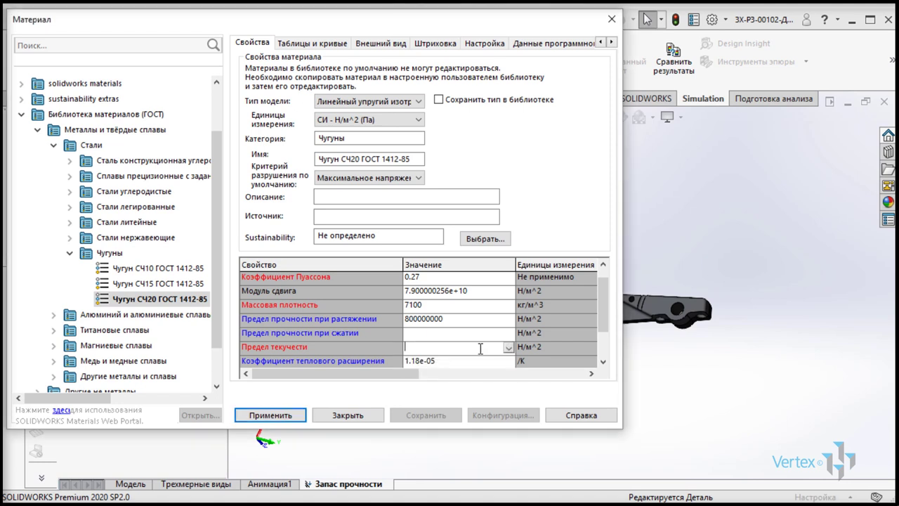
pyautogui.click(161, 268)
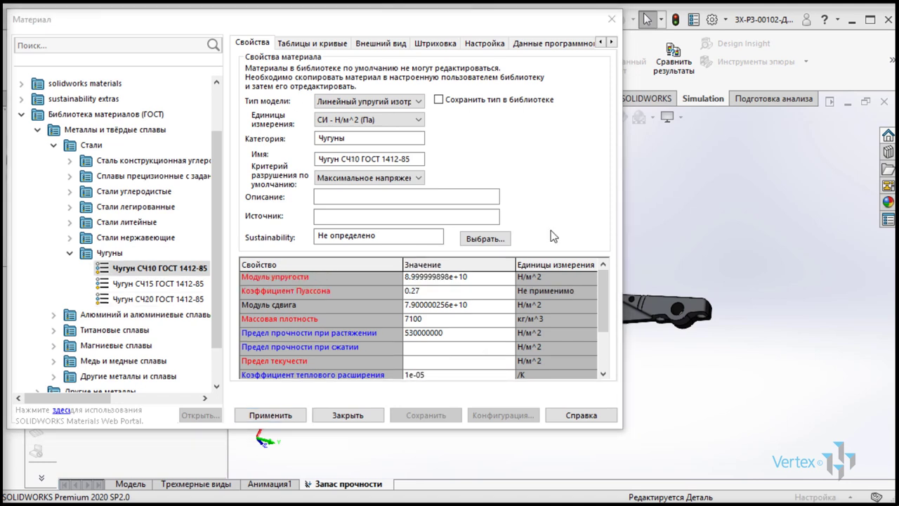
# Step: Assign cast steel Сталь 27ГЛ ГОСТ 977-88 from Стали литейные to the lever
pyautogui.click(70, 222)
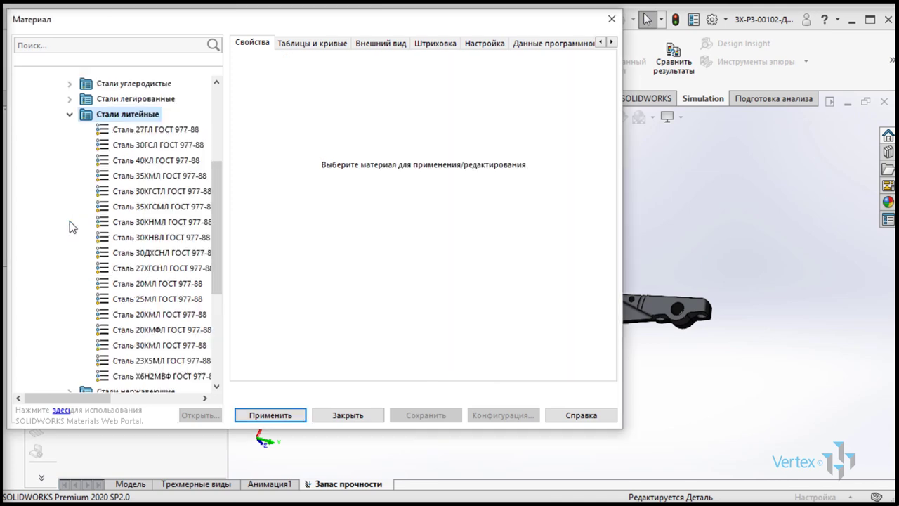
pyautogui.click(160, 132)
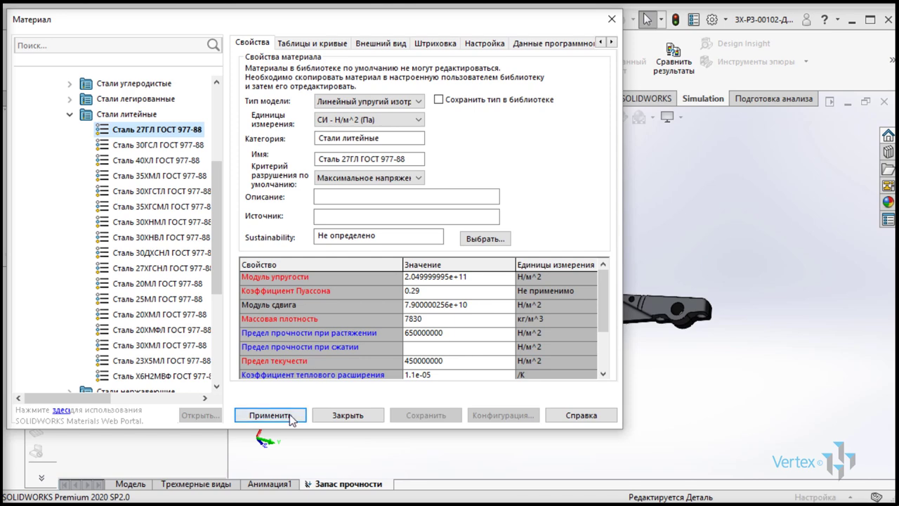
pyautogui.click(270, 415)
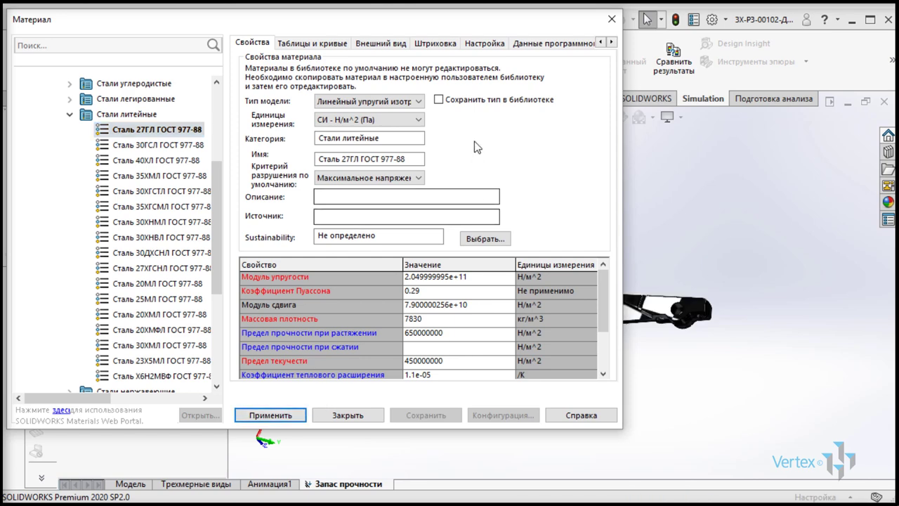
pyautogui.click(610, 21)
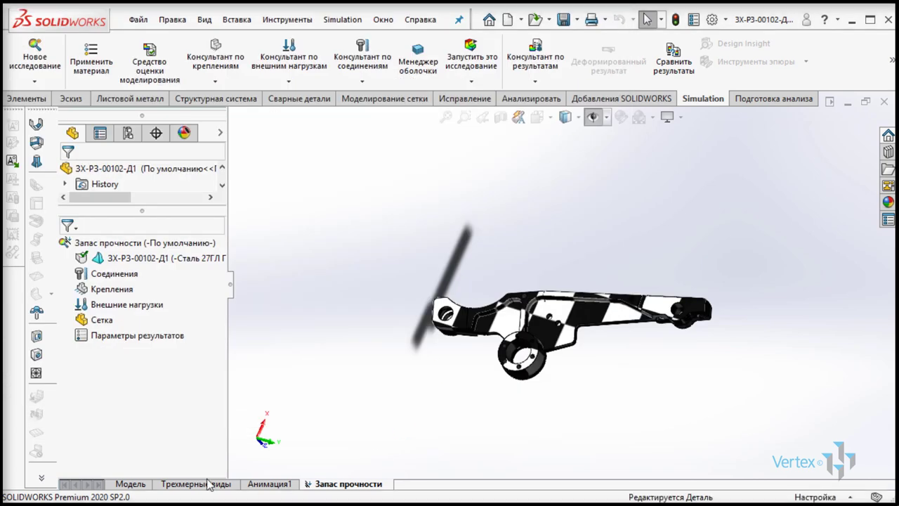
# Step: Add a fixed hinge fixture on the lever's hub bore face
pyautogui.click(123, 279)
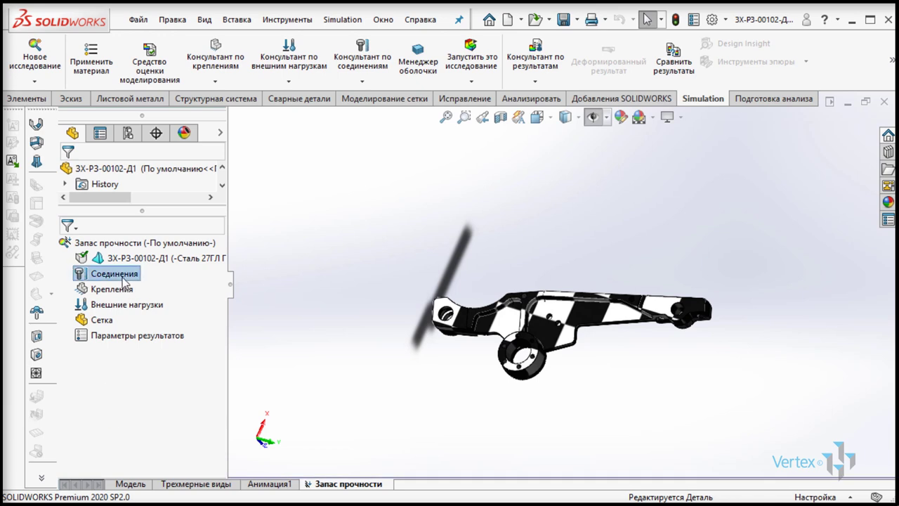
pyautogui.click(118, 290)
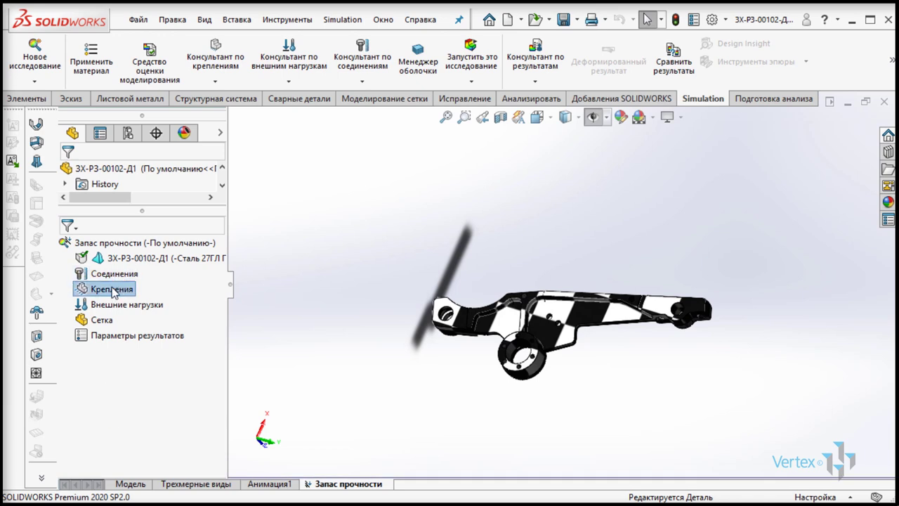
pyautogui.click(106, 277)
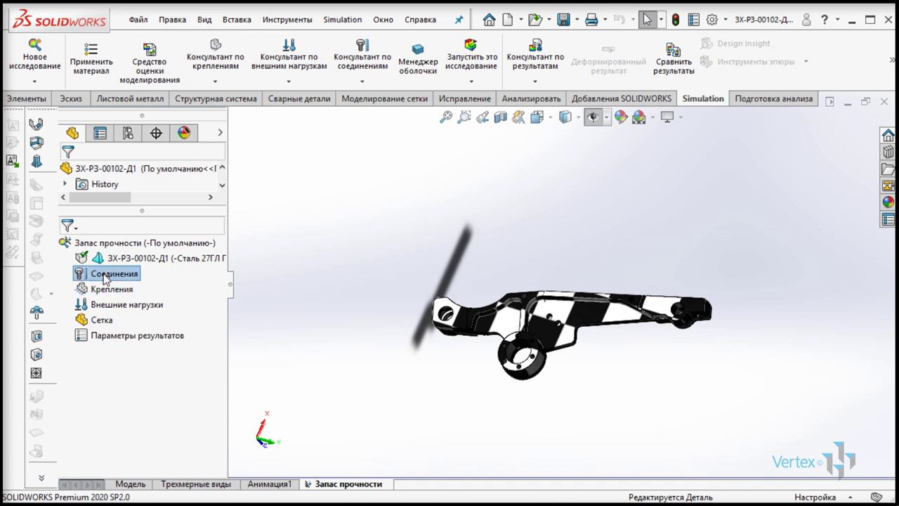
pyautogui.rightClick(106, 291)
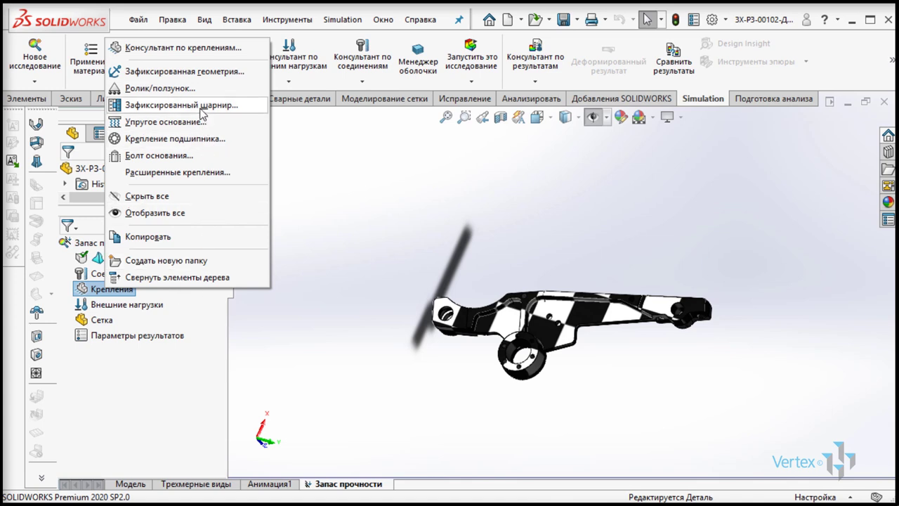
pyautogui.click(201, 107)
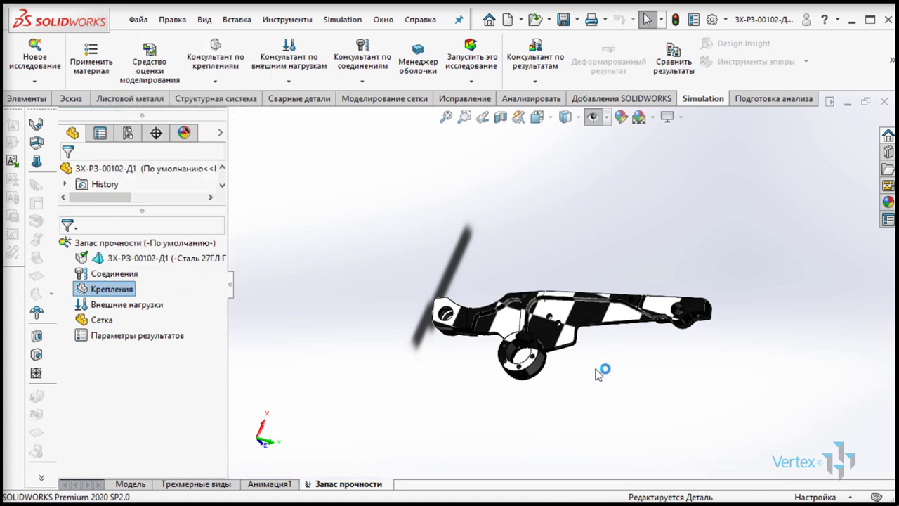
pyautogui.click(521, 357)
pyautogui.moveTo(641, 390)
pyautogui.mouseDown(button='middle')
pyautogui.moveTo(670, 370)
pyautogui.moveTo(679, 396)
pyautogui.moveTo(671, 435)
pyautogui.mouseUp(button='middle')
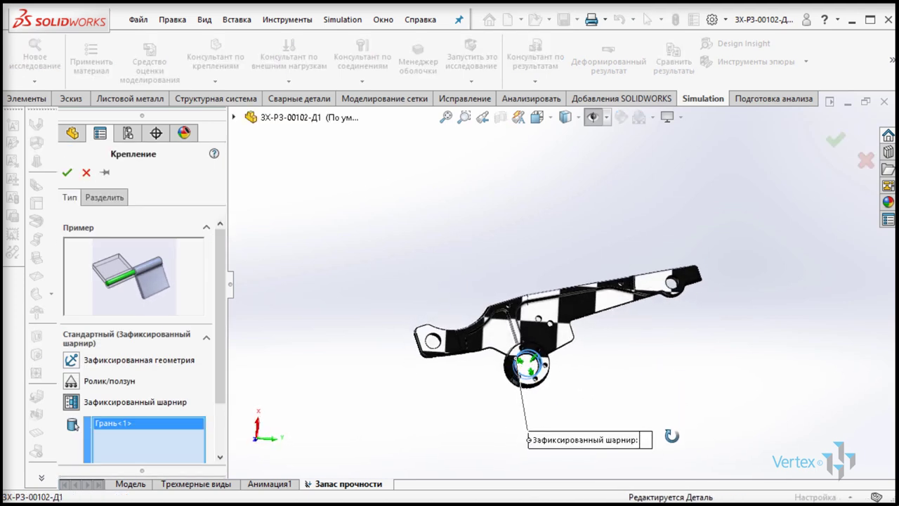
pyautogui.click(67, 172)
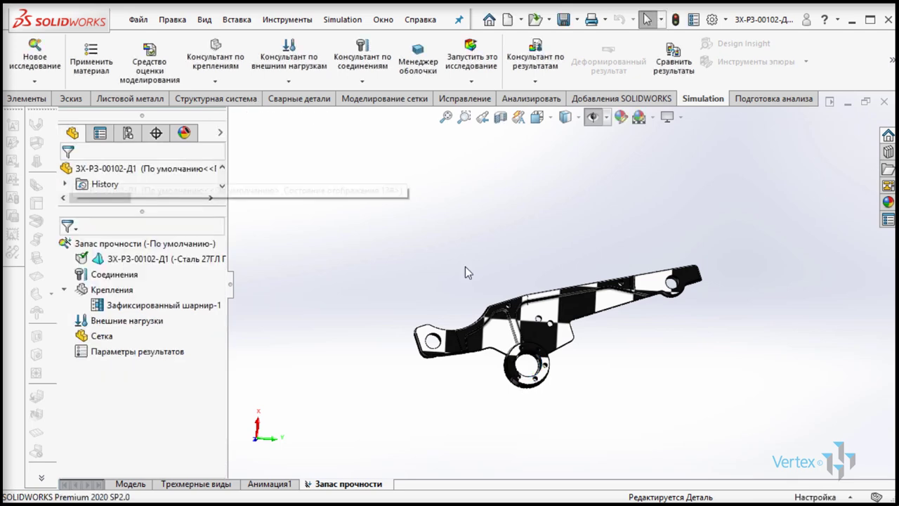
# Step: Add a fixed geometry fixture on two end-boss hole faces
pyautogui.rightClick(116, 294)
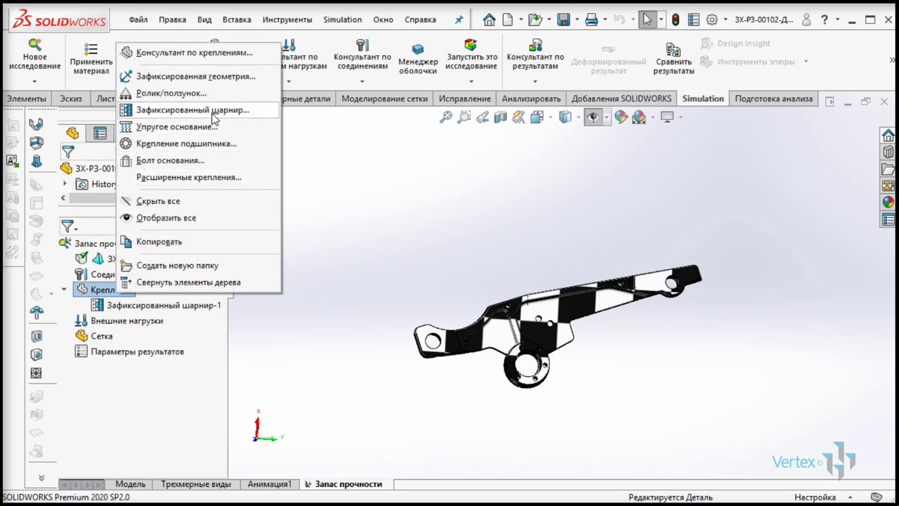
pyautogui.click(189, 75)
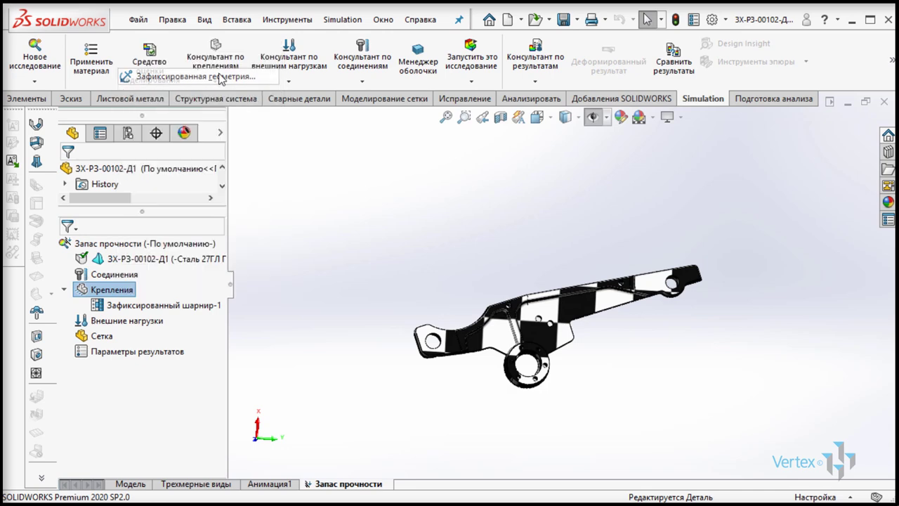
pyautogui.moveTo(480, 410)
pyautogui.mouseDown(button='middle')
pyautogui.moveTo(445, 203)
pyautogui.moveTo(482, 334)
pyautogui.moveTo(427, 239)
pyautogui.moveTo(442, 304)
pyautogui.mouseUp(button='middle')
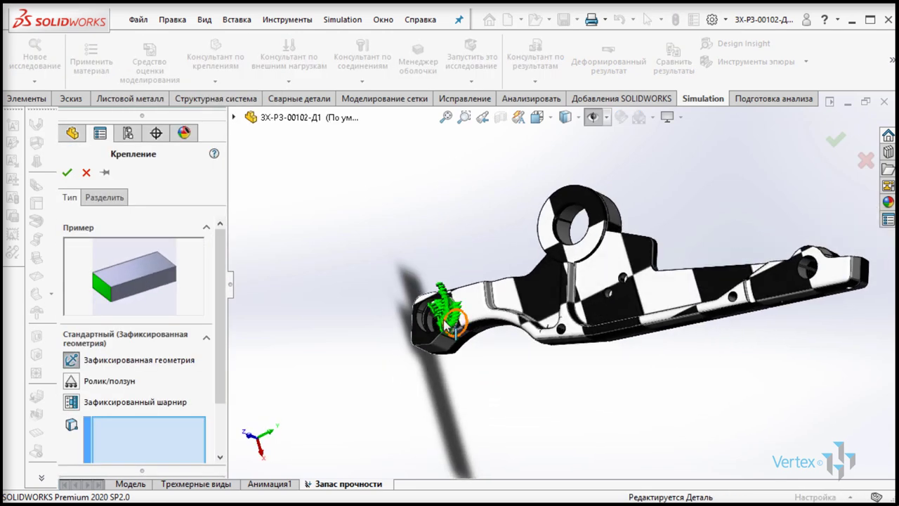
pyautogui.scroll(-3, 450, 316)
pyautogui.click(444, 319)
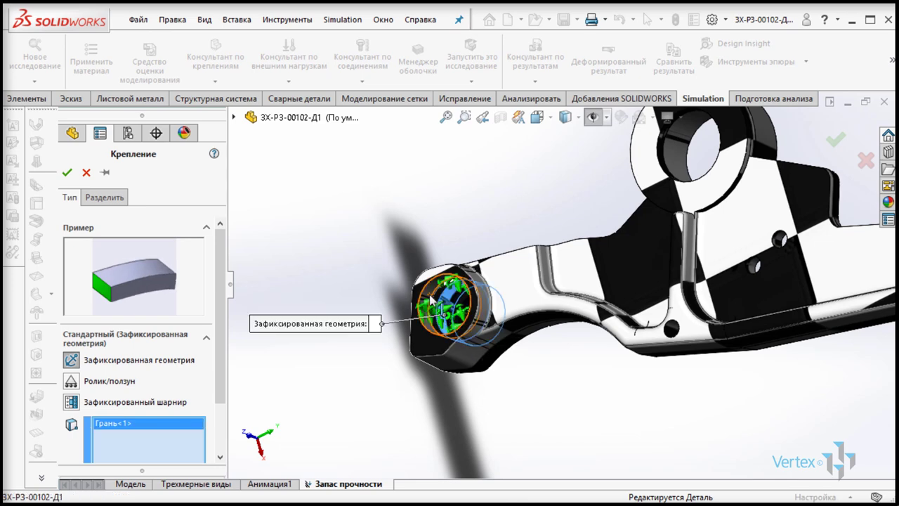
pyautogui.click(450, 309)
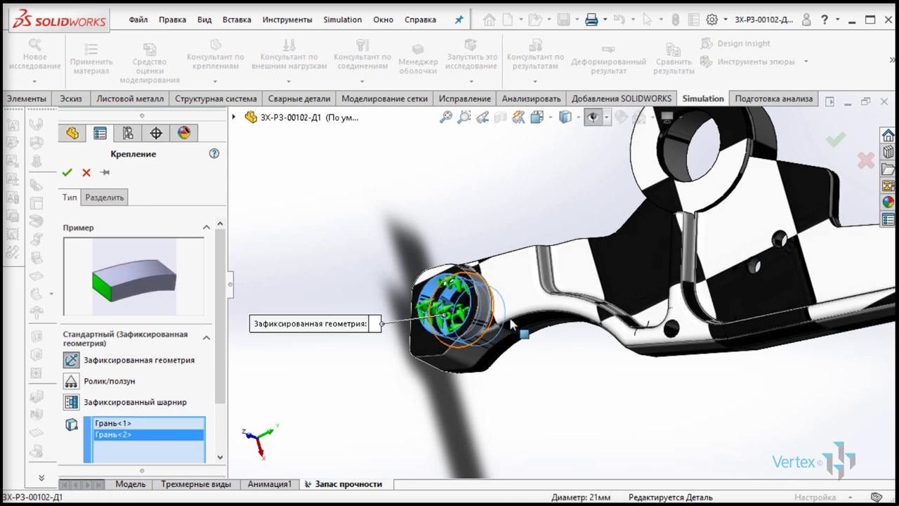
pyautogui.scroll(3, 526, 323)
pyautogui.moveTo(631, 335); pyautogui.dragTo(602, 463, button='middle')
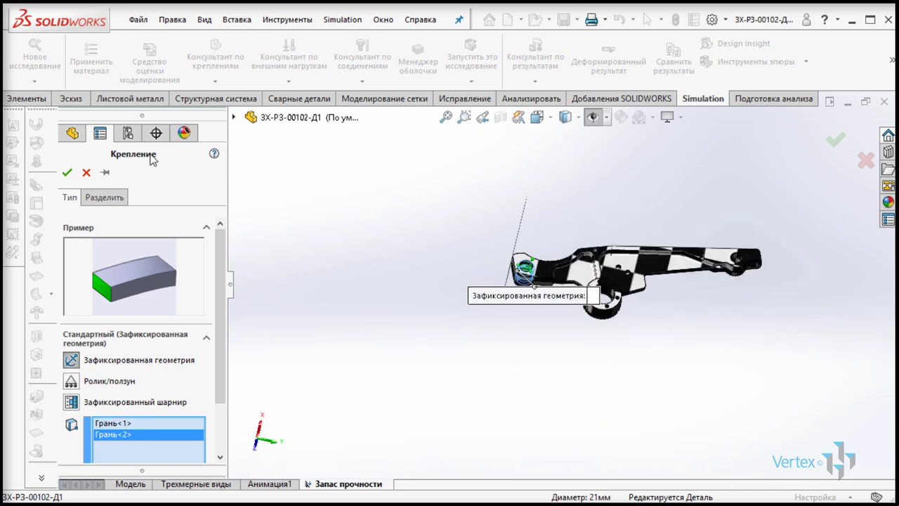
pyautogui.press('Return')
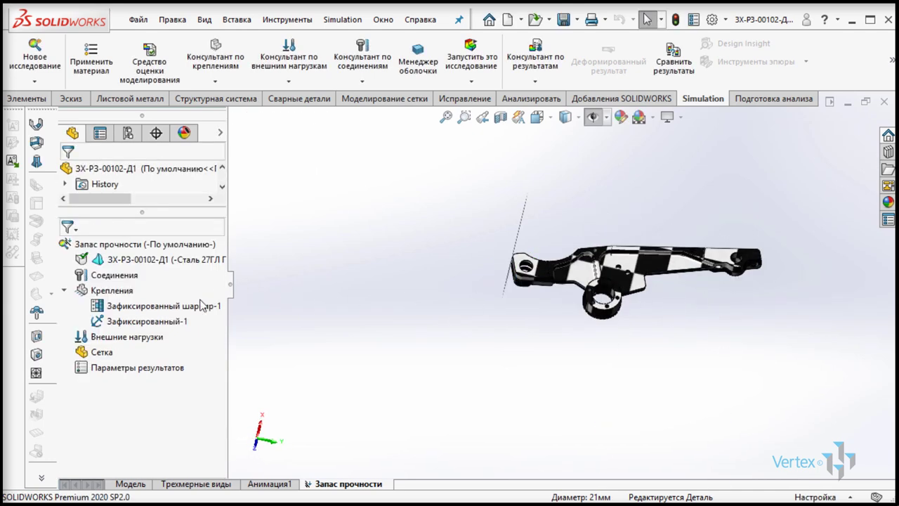
# Step: Apply a reversed 500 N force, Сила-1, on two top faces of the lever arm
pyautogui.rightClick(138, 339)
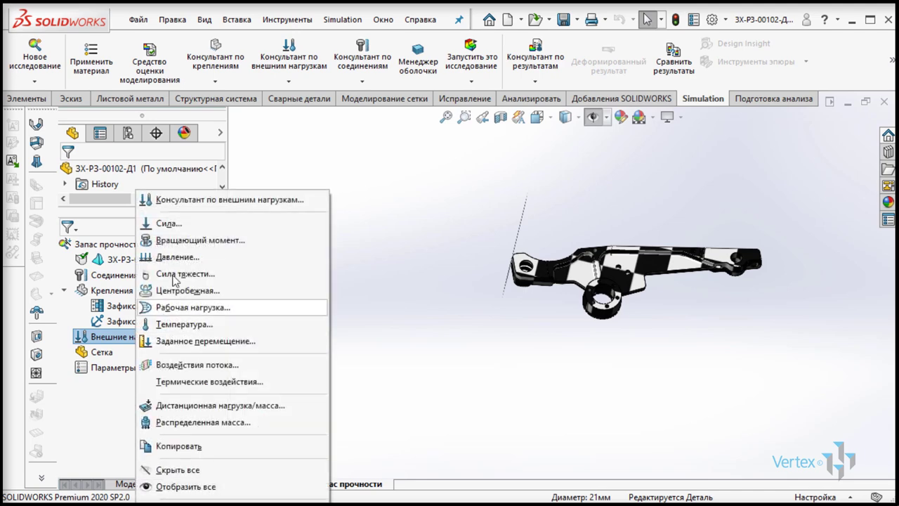
pyautogui.click(181, 224)
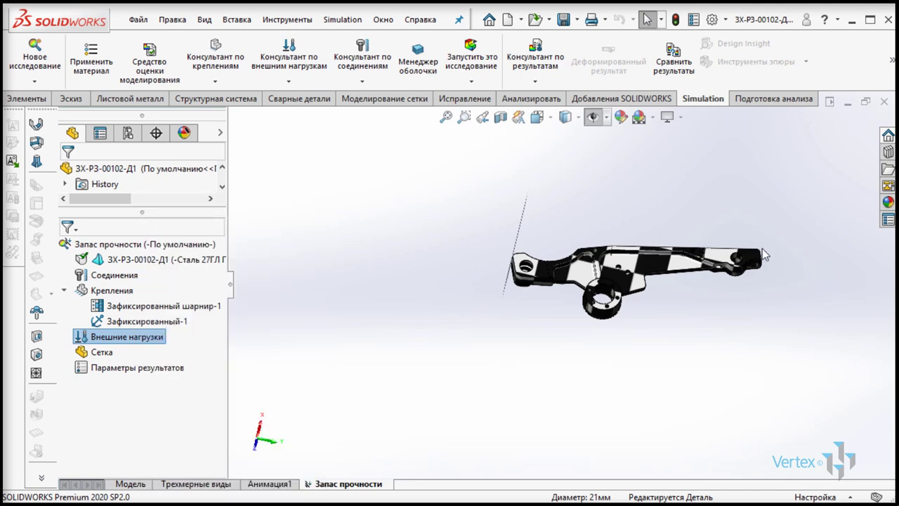
pyautogui.scroll(-3, 764, 249)
pyautogui.scroll(-2, 763, 249)
pyautogui.moveTo(763, 249); pyautogui.dragTo(641, 275, button='middle')
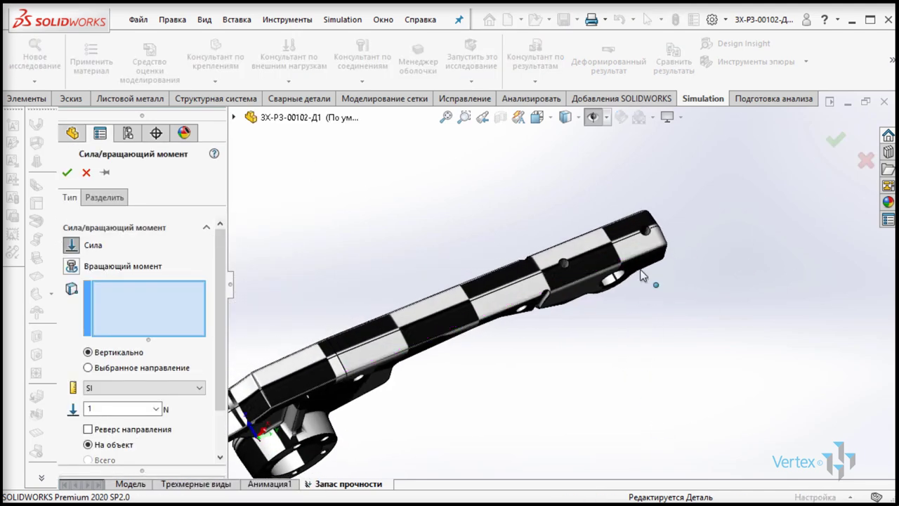
pyautogui.click(619, 239)
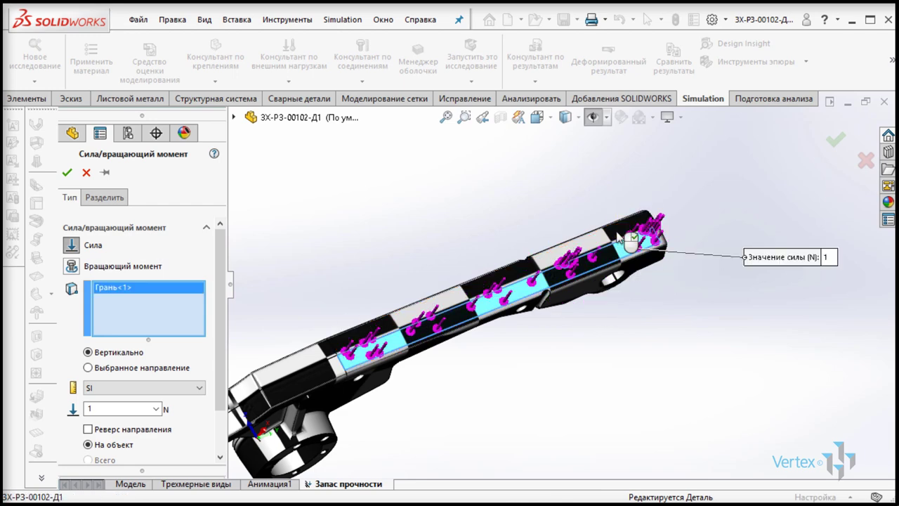
pyautogui.click(619, 239)
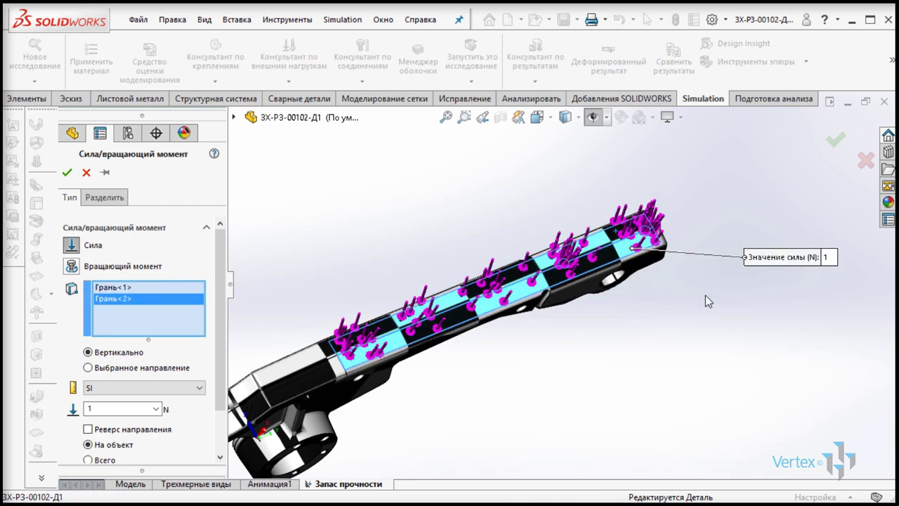
pyautogui.doubleClick(133, 409)
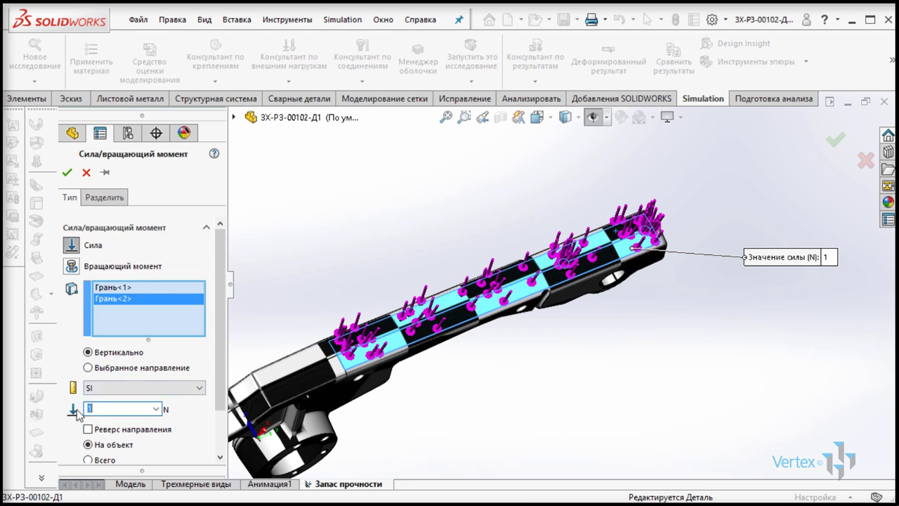
pyautogui.write('500')
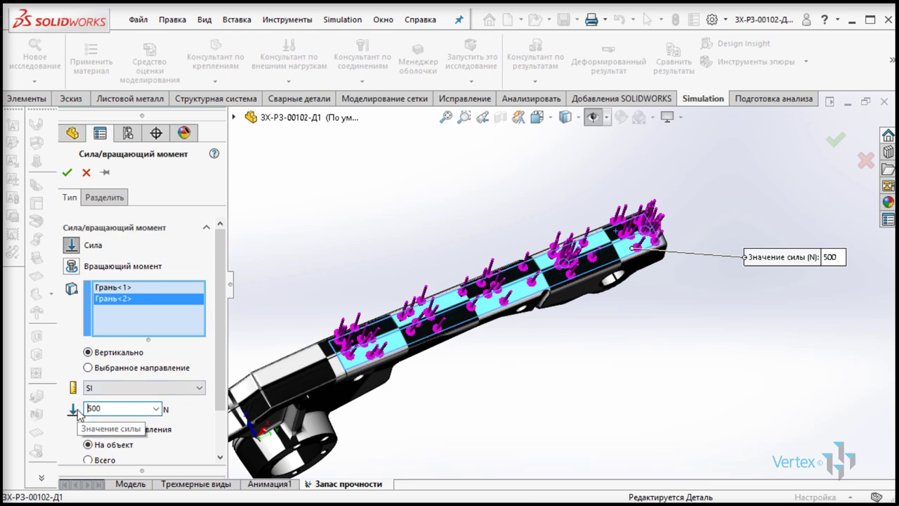
pyautogui.moveTo(592, 357); pyautogui.dragTo(598, 368, button='middle')
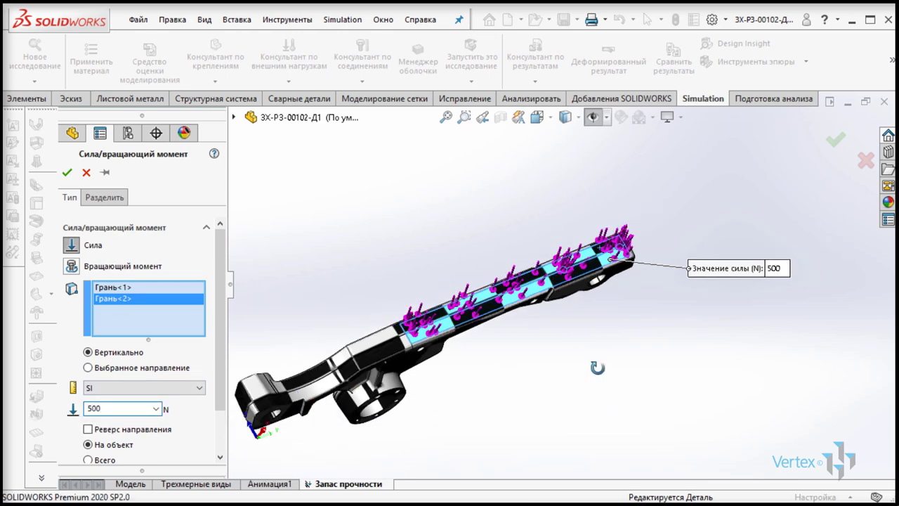
pyautogui.moveTo(587, 288); pyautogui.dragTo(548, 309, button='middle')
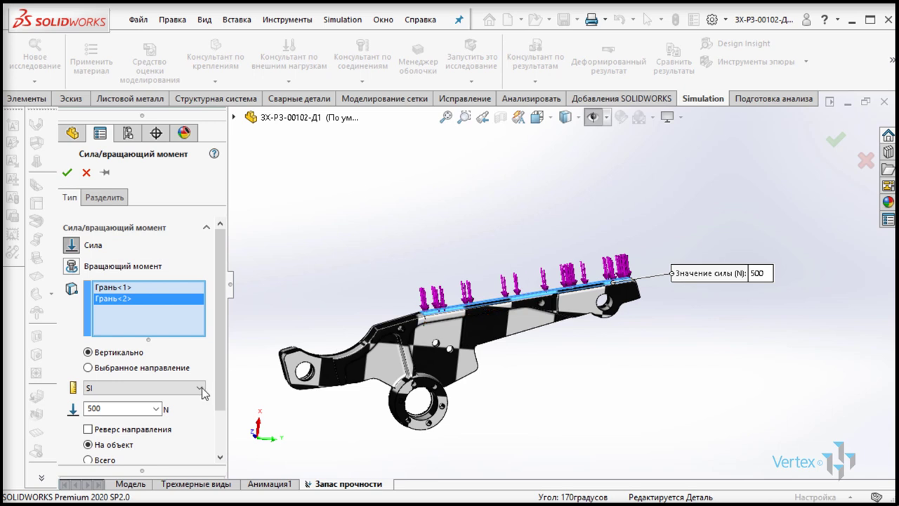
pyautogui.click(87, 429)
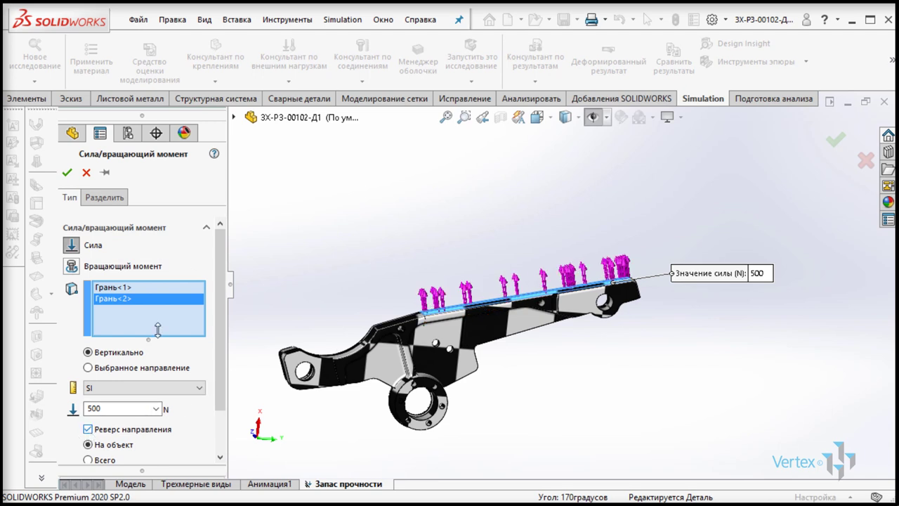
pyautogui.click(66, 173)
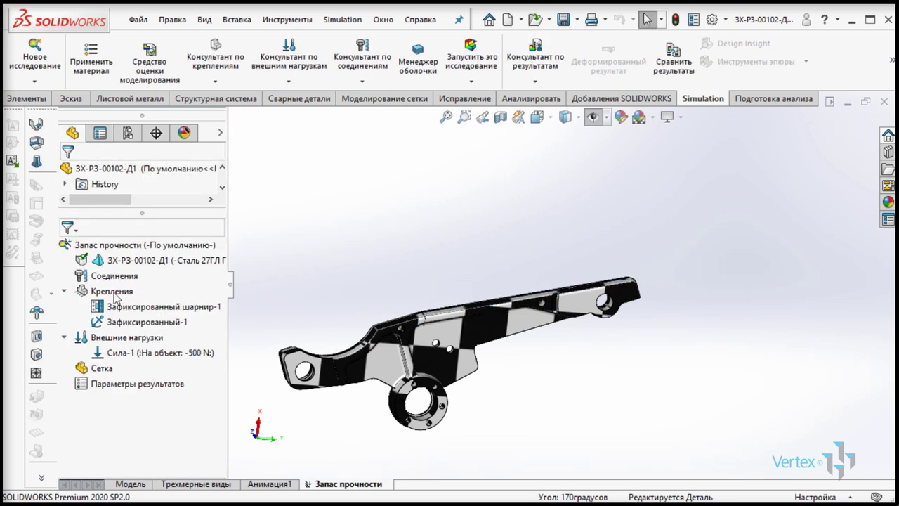
# Step: Apply a second reversed 500 N force, Сила-2, on two more lever faces
pyautogui.rightClick(119, 338)
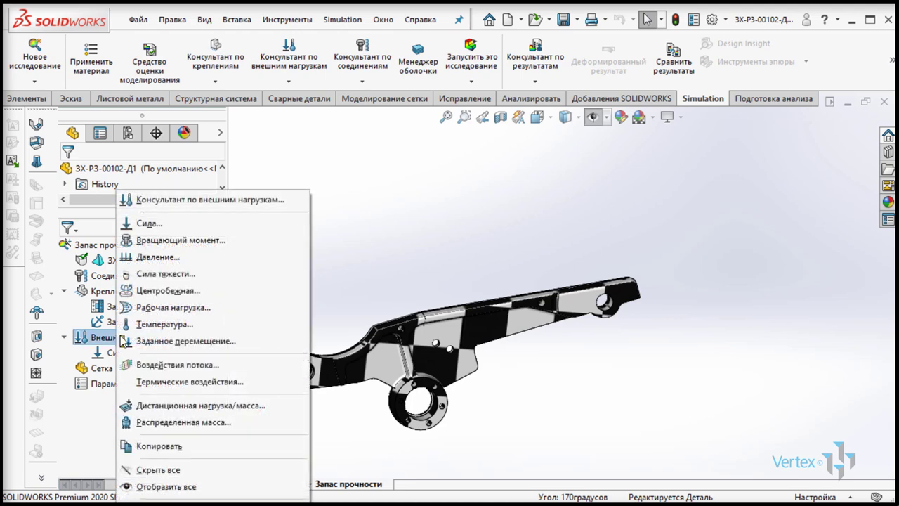
pyautogui.click(177, 225)
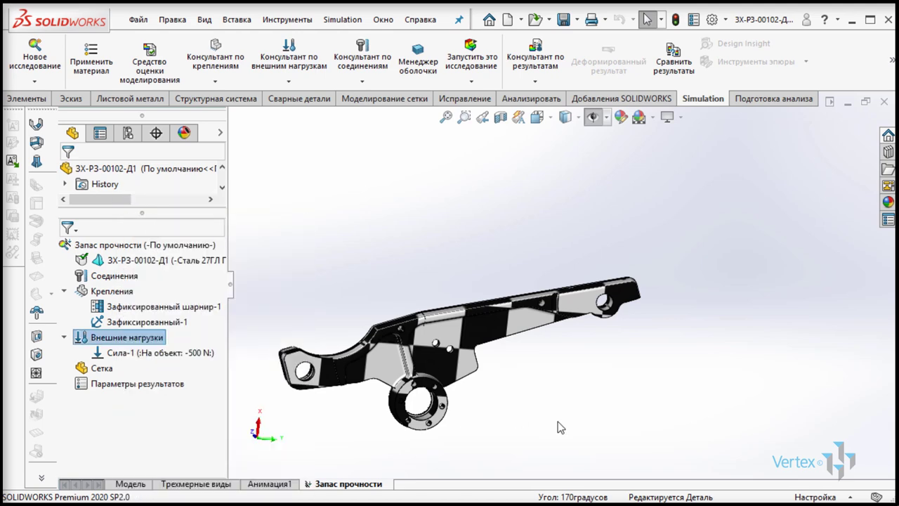
pyautogui.moveTo(559, 401); pyautogui.dragTo(338, 332, button='middle')
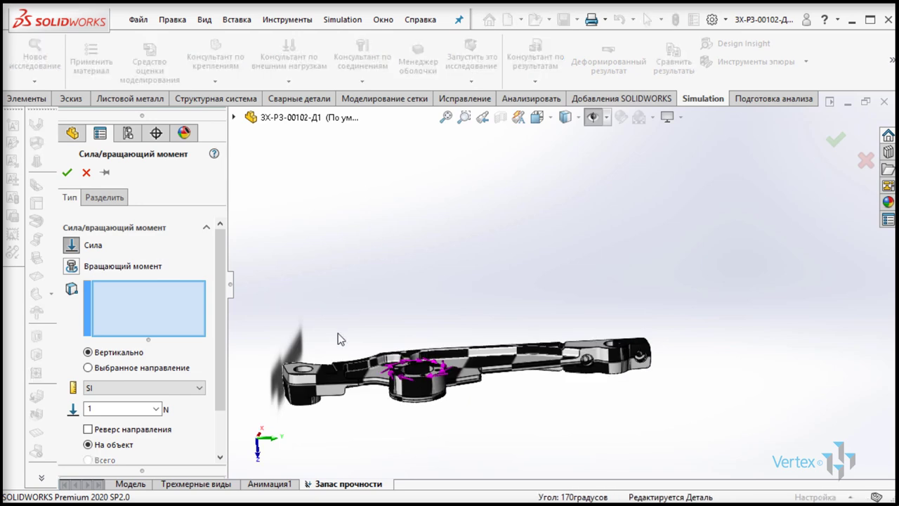
pyautogui.scroll(-5, 329, 414)
pyautogui.click(331, 415)
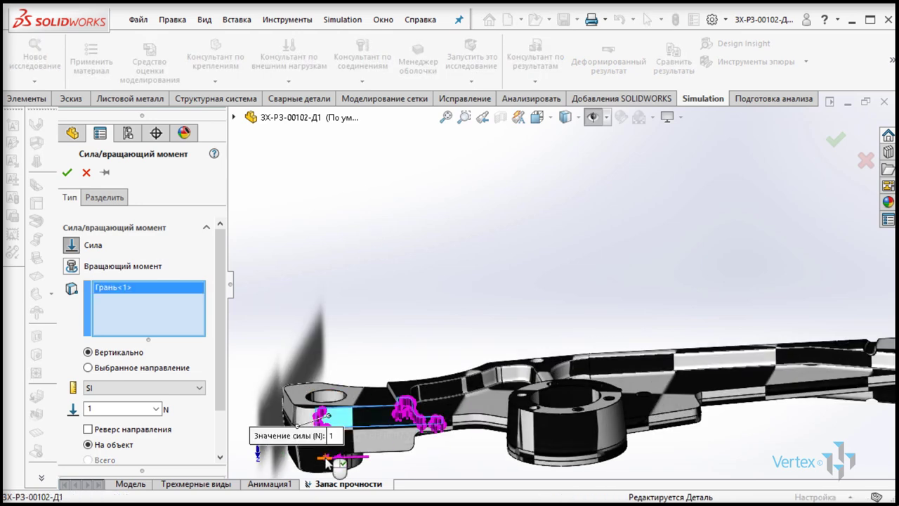
pyautogui.click(358, 453)
pyautogui.scroll(3, 393, 292)
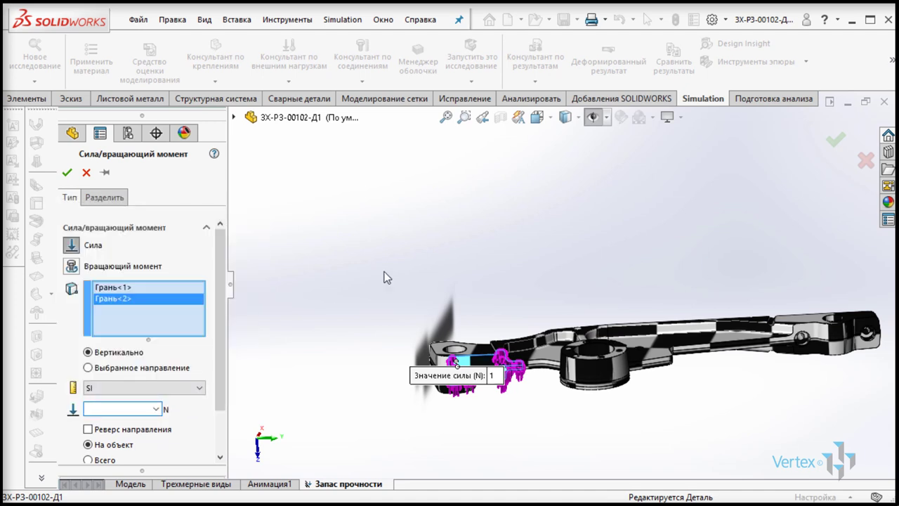
pyautogui.write('500')
pyautogui.moveTo(572, 279); pyautogui.dragTo(423, 420, button='middle')
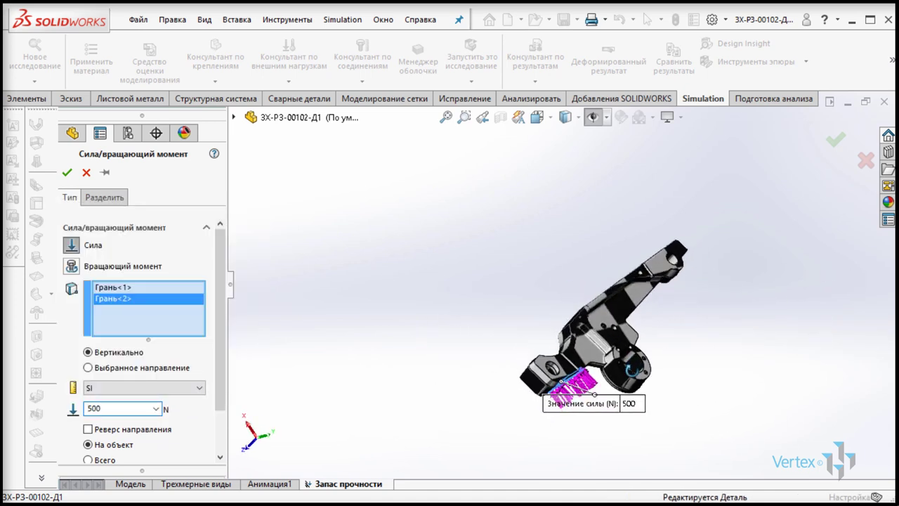
pyautogui.click(88, 429)
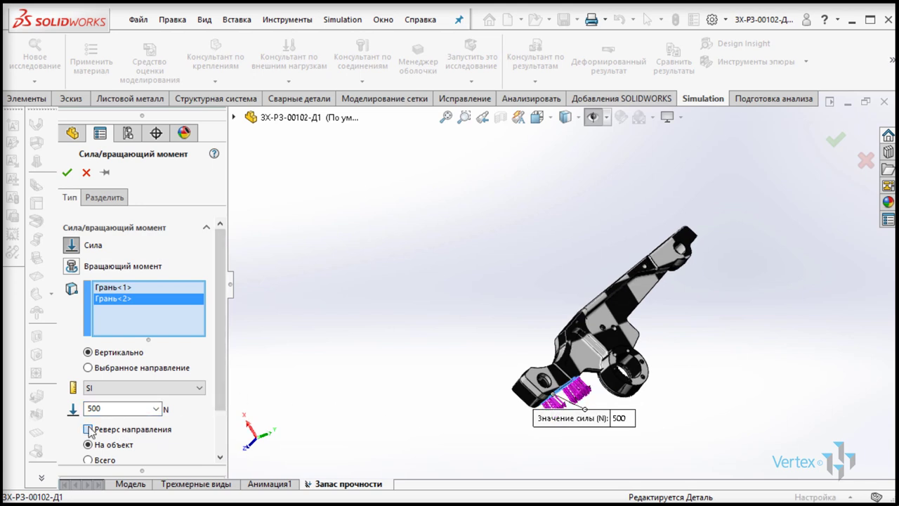
pyautogui.click(67, 172)
pyautogui.moveTo(737, 186)
pyautogui.mouseDown(button='middle')
pyautogui.moveTo(731, 340)
pyautogui.moveTo(628, 309)
pyautogui.mouseUp(button='middle')
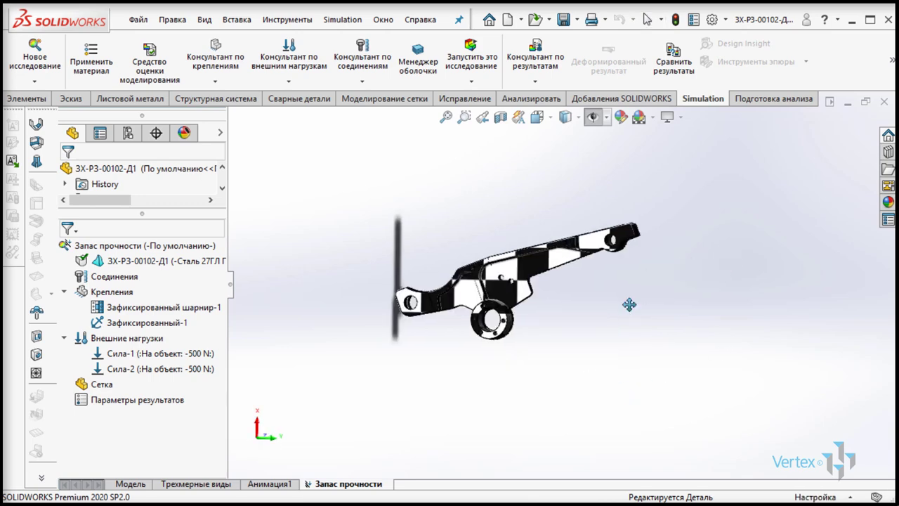
# Step: Generate a solid mesh with the density slider nudged slightly toward Coarse
pyautogui.rightClick(102, 385)
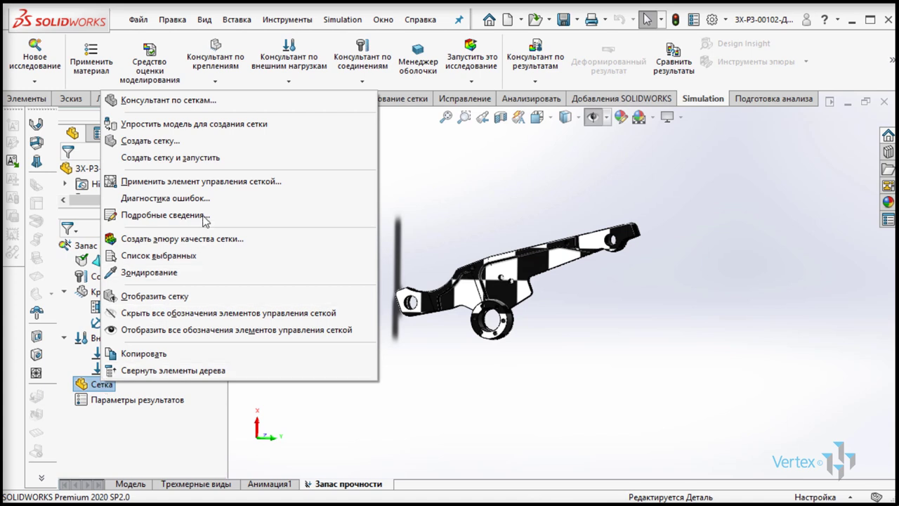
pyautogui.click(188, 144)
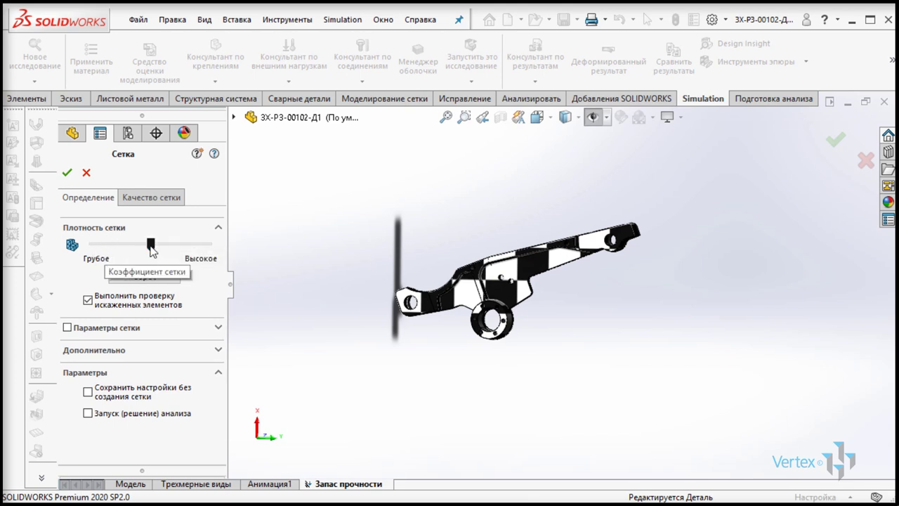
pyautogui.moveTo(152, 246)
pyautogui.mouseDown()
pyautogui.moveTo(139, 255)
pyautogui.moveTo(157, 249)
pyautogui.mouseUp()
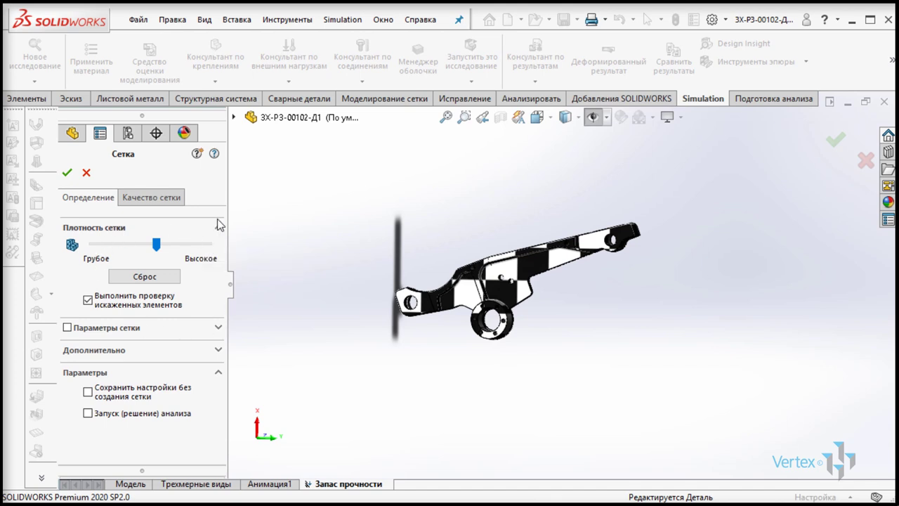
pyautogui.click(68, 173)
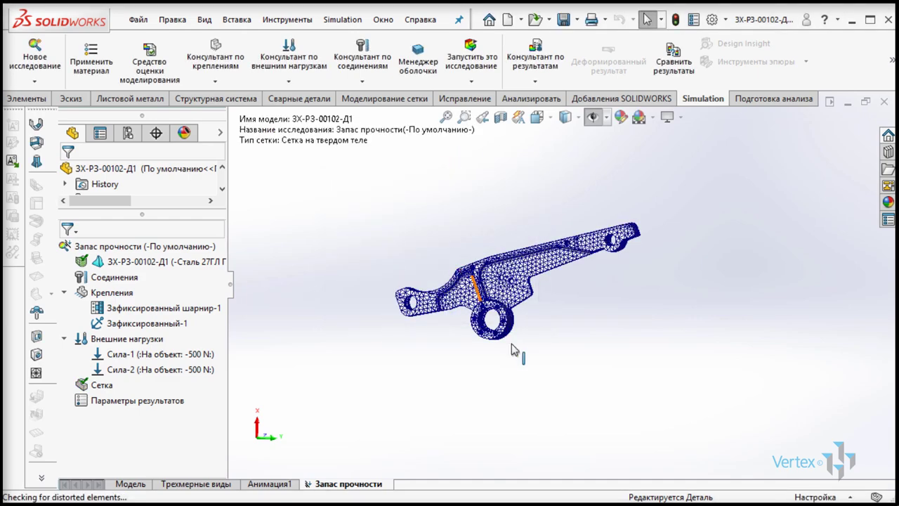
pyautogui.scroll(-3, 504, 279)
pyautogui.moveTo(512, 281)
pyautogui.mouseDown(button='middle')
pyautogui.moveTo(689, 203)
pyautogui.moveTo(522, 393)
pyautogui.moveTo(507, 383)
pyautogui.mouseUp(button='middle')
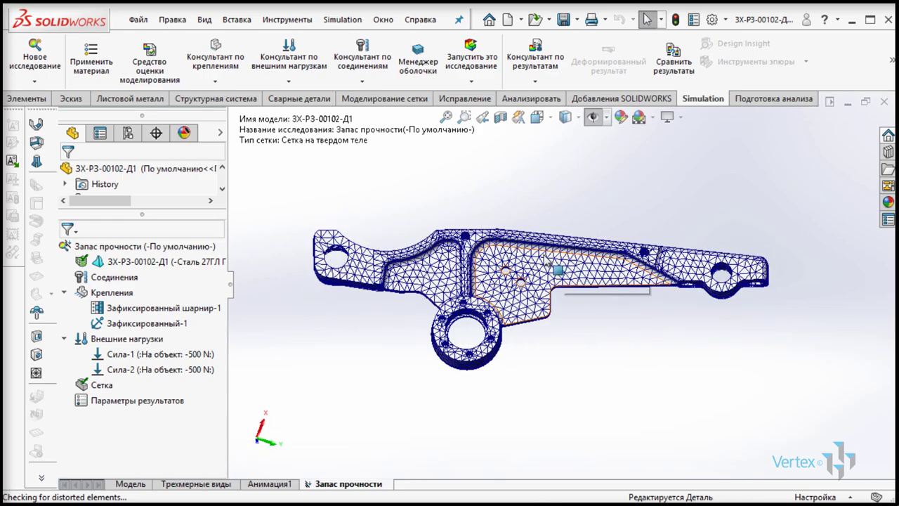
pyautogui.scroll(-3, 520, 247)
pyautogui.scroll(-1, 520, 247)
pyautogui.scroll(-2, 517, 249)
pyautogui.moveTo(518, 249); pyautogui.dragTo(524, 204, button='middle')
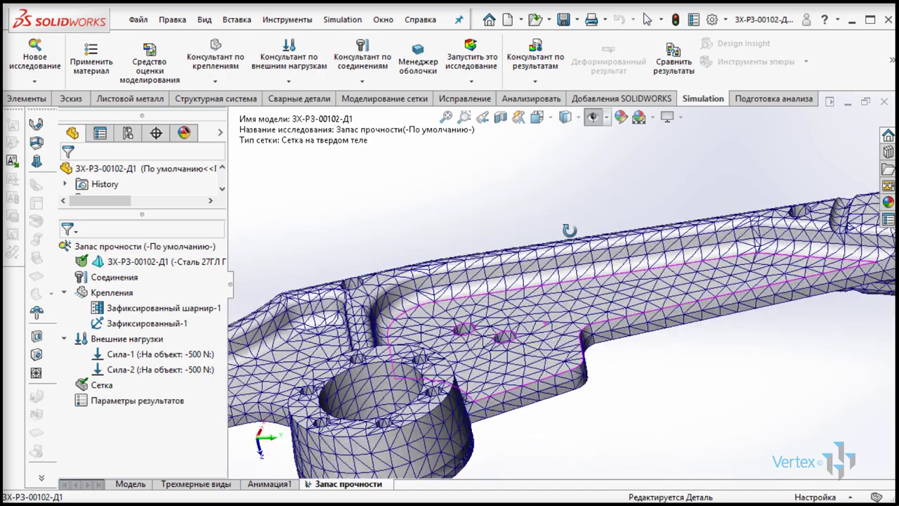
pyautogui.moveTo(524, 204); pyautogui.dragTo(397, 311, button='middle')
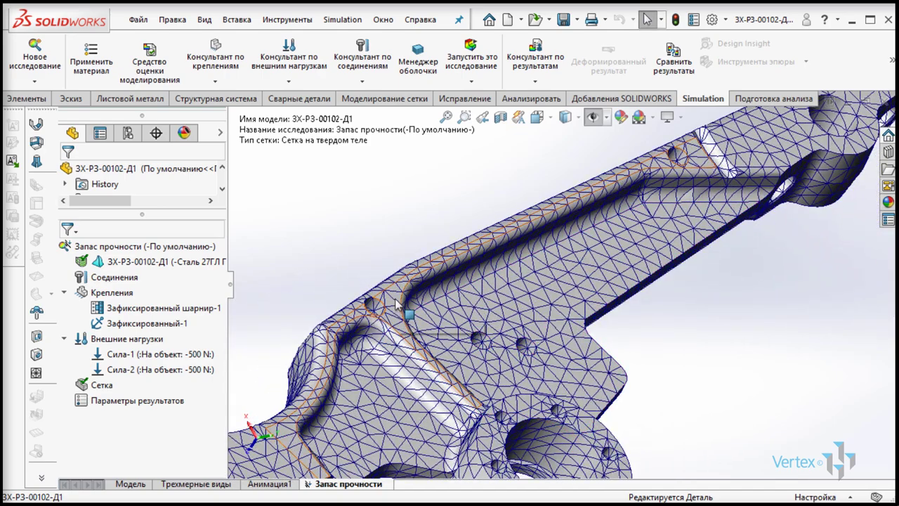
pyautogui.press('f')
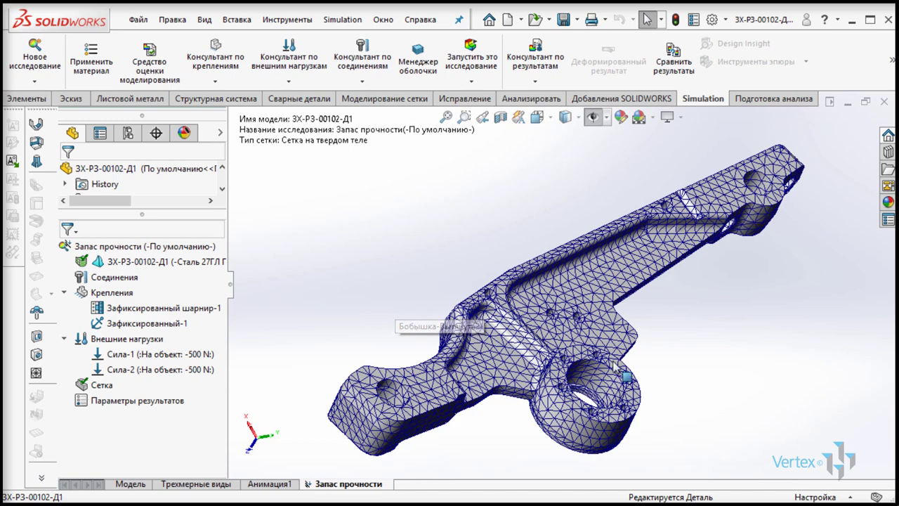
pyautogui.click(618, 369)
pyautogui.hotkey('ctrl', '8')
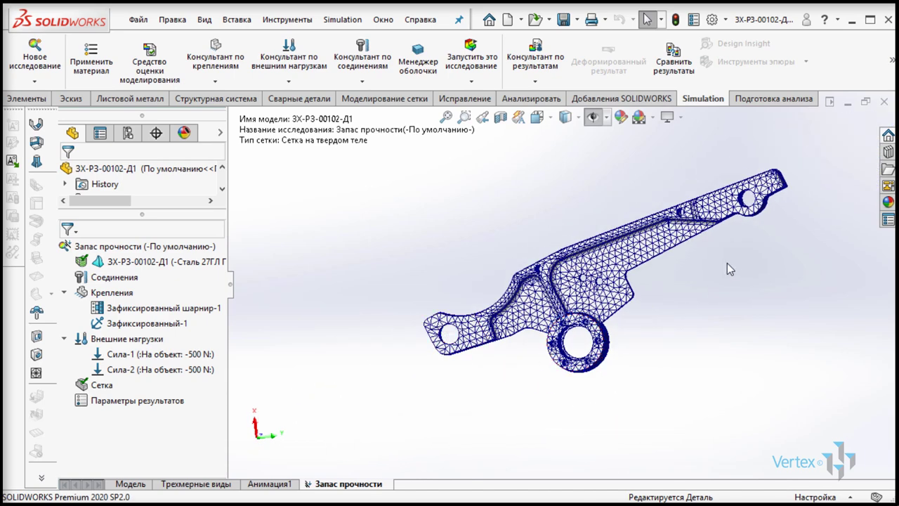
# Step: Run the study and add a factor-of-safety plot showing minimum FOS 6.4
pyautogui.click(485, 55)
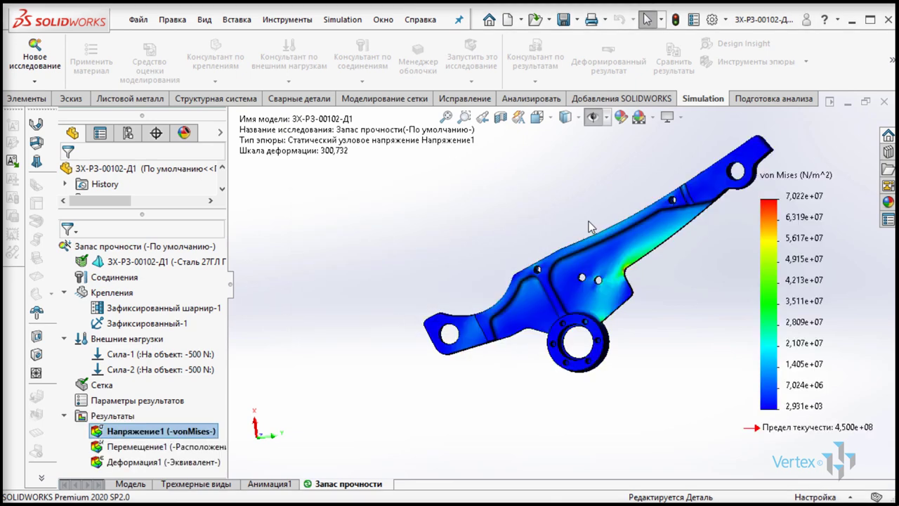
pyautogui.click(130, 416)
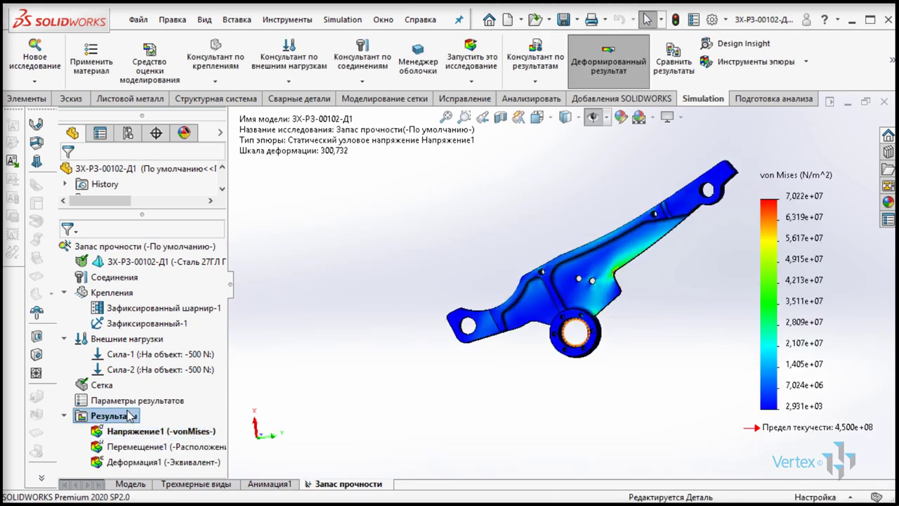
pyautogui.rightClick(131, 416)
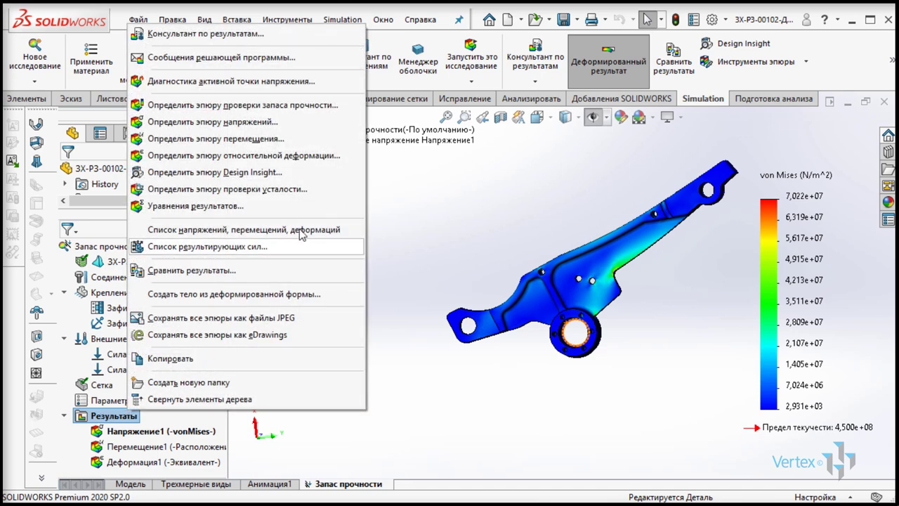
pyautogui.click(297, 105)
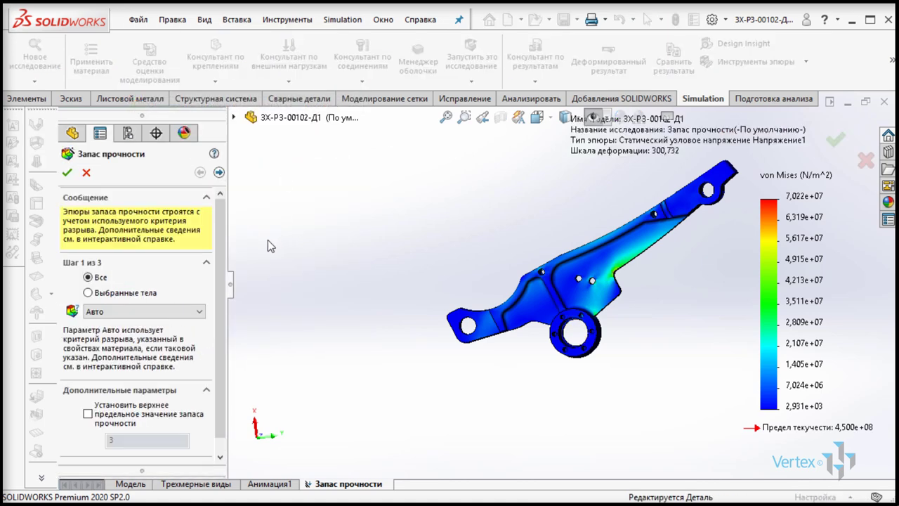
pyautogui.scroll(-1, 221, 208)
pyautogui.scroll(1, 162, 232)
pyautogui.click(67, 173)
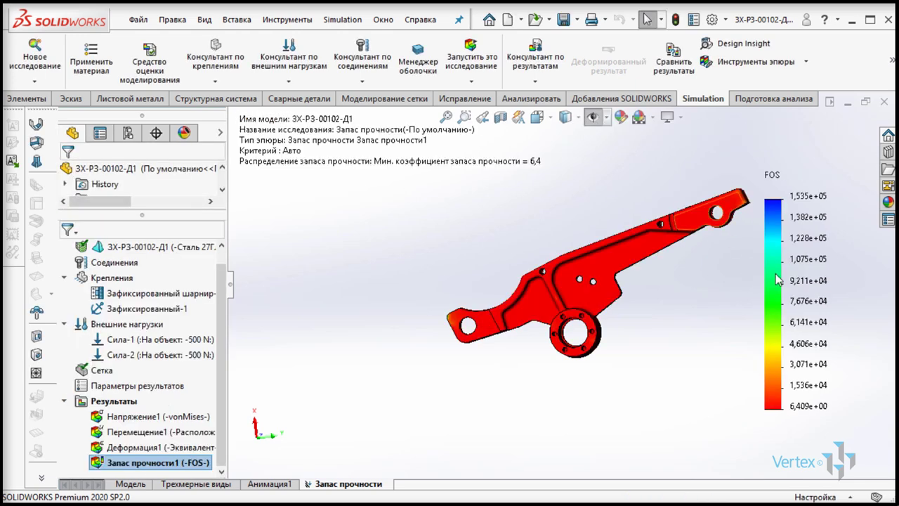
# Step: Set the FOS plot legend to a fixed range from 7 to 40
pyautogui.moveTo(489, 146); pyautogui.dragTo(498, 204)
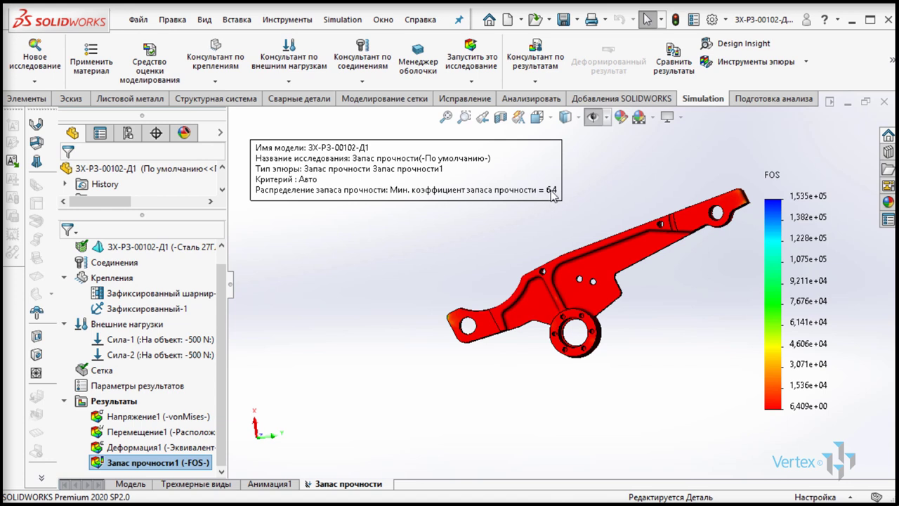
pyautogui.moveTo(493, 183); pyautogui.dragTo(478, 172)
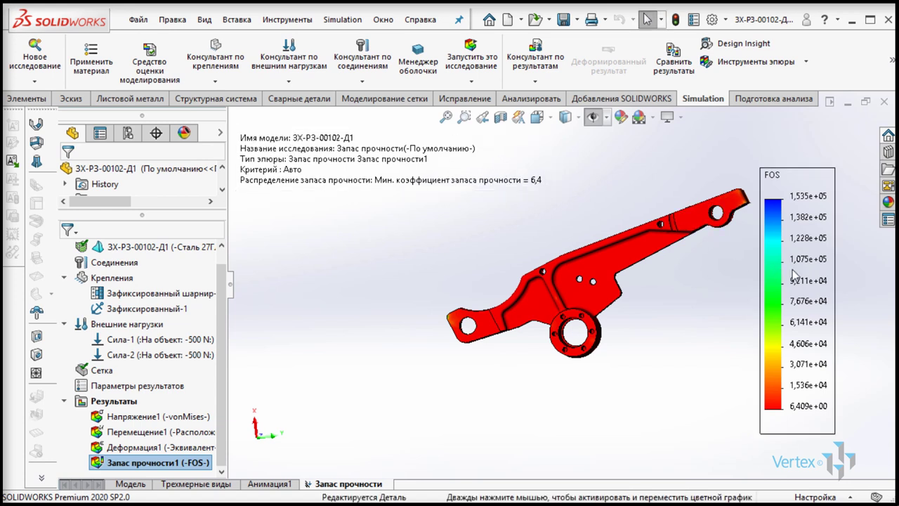
pyautogui.doubleClick(811, 389)
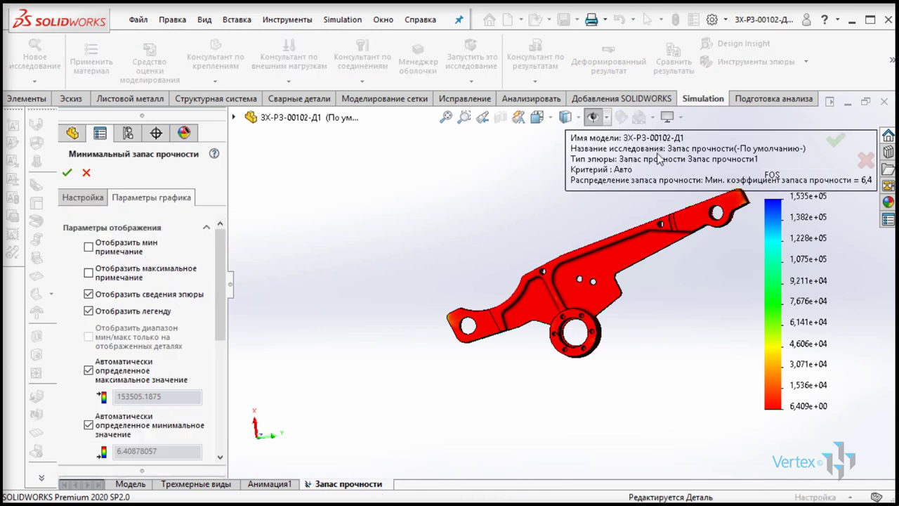
pyautogui.click(88, 372)
pyautogui.scroll(-5, 91, 379)
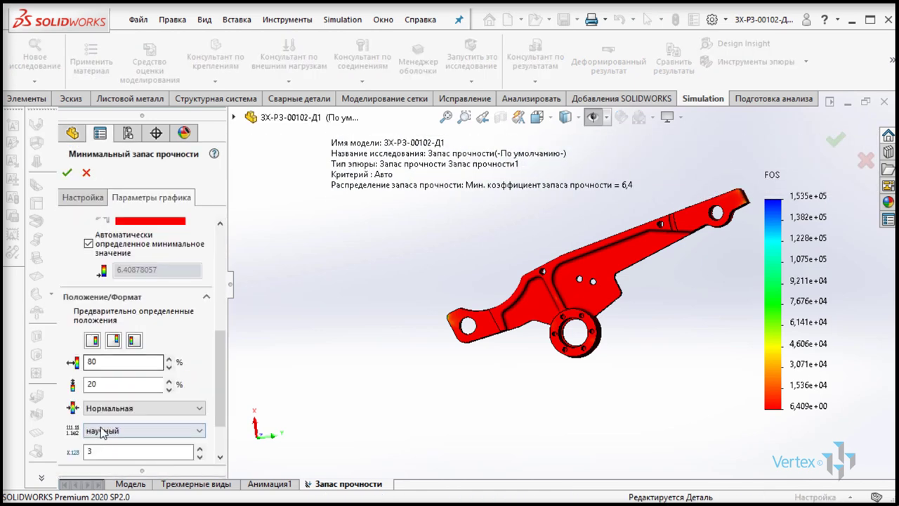
pyautogui.click(89, 244)
pyautogui.moveTo(158, 294); pyautogui.dragTo(114, 293)
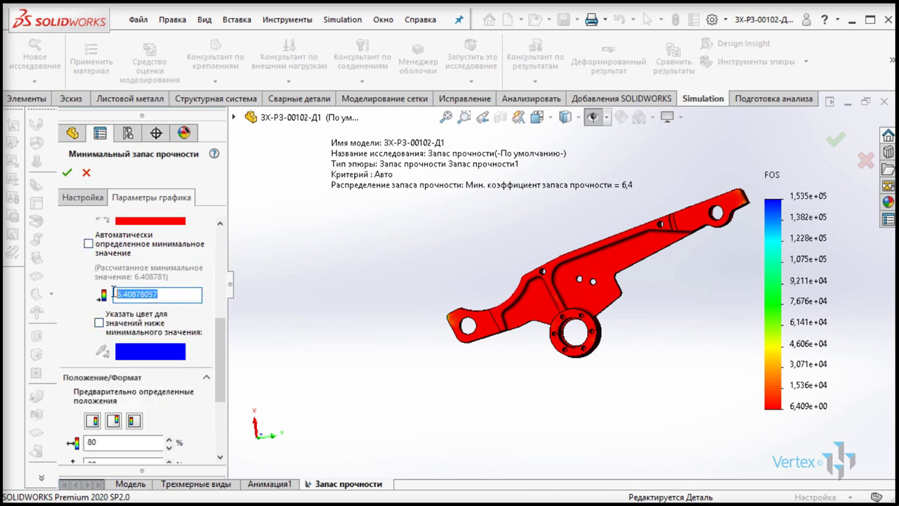
pyautogui.scroll(1, 211, 337)
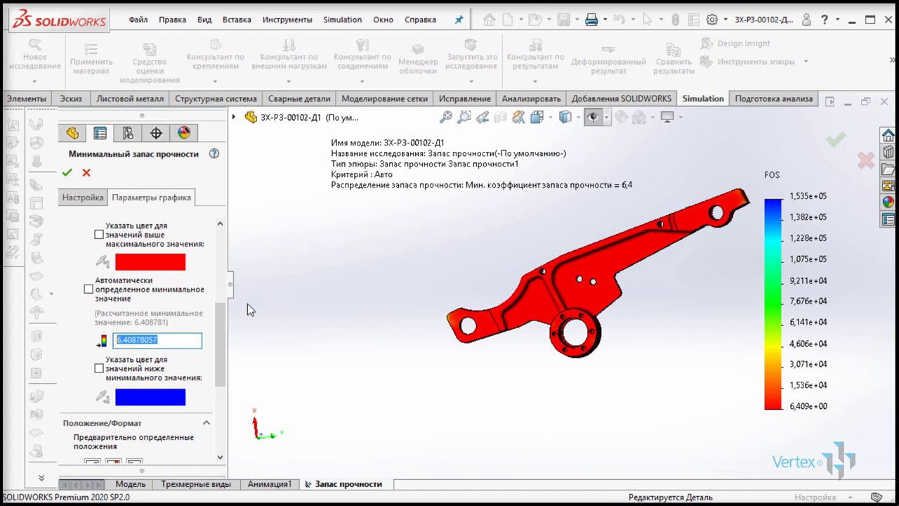
pyautogui.write('7')
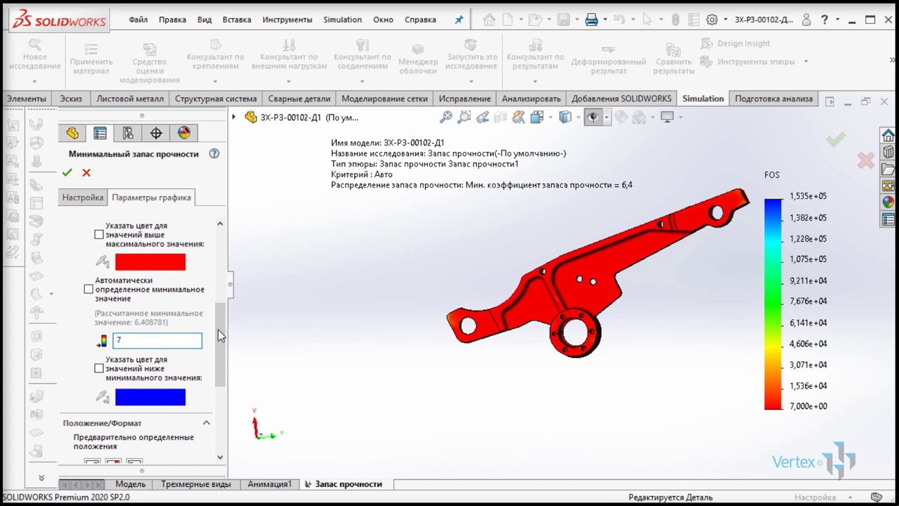
pyautogui.scroll(1, 220, 336)
pyautogui.moveTo(162, 272); pyautogui.dragTo(114, 272)
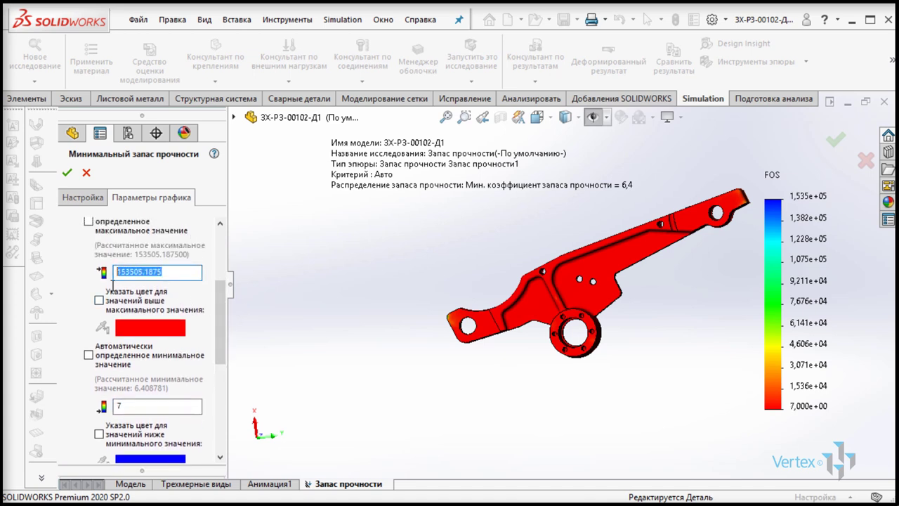
pyautogui.write('40')
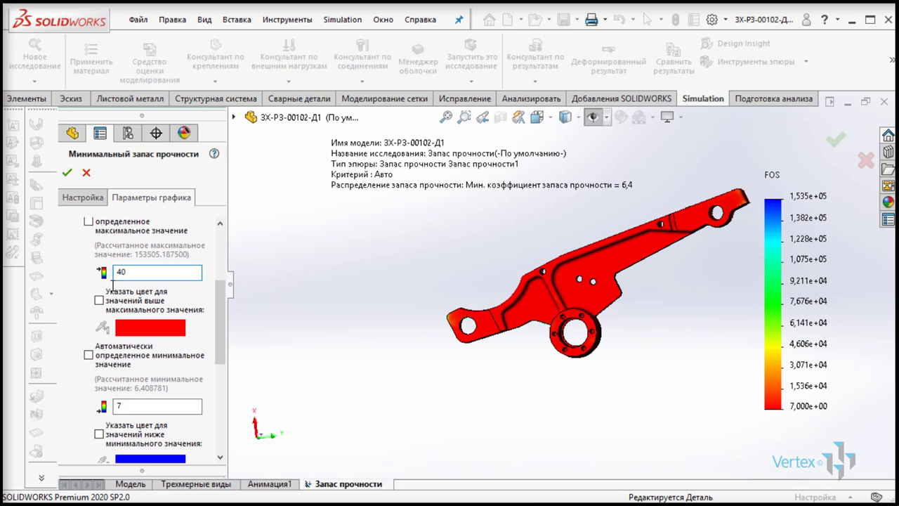
pyautogui.click(67, 172)
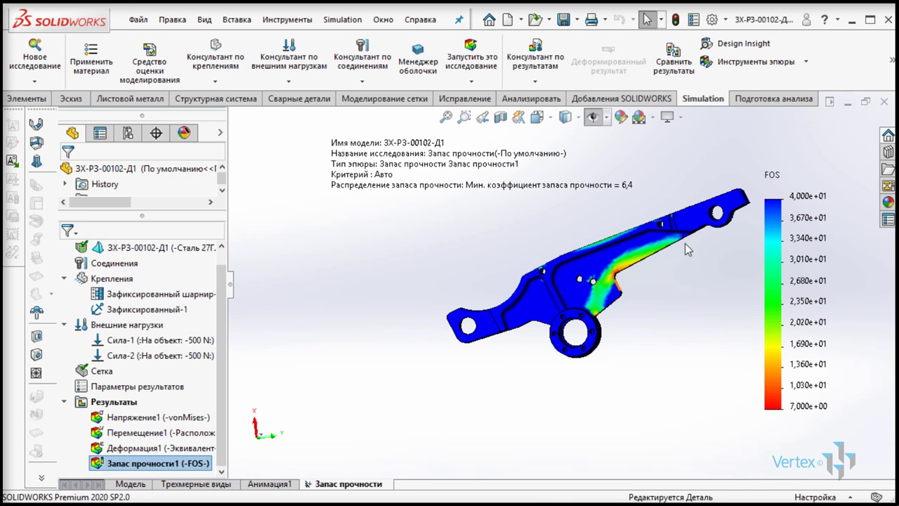
pyautogui.moveTo(483, 272); pyautogui.dragTo(641, 273, button='middle')
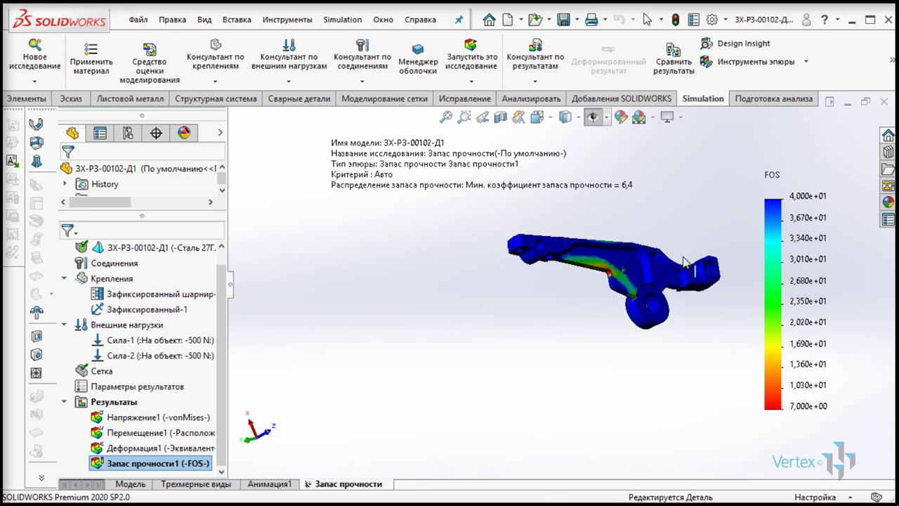
pyautogui.moveTo(557, 269); pyautogui.dragTo(524, 294, button='middle')
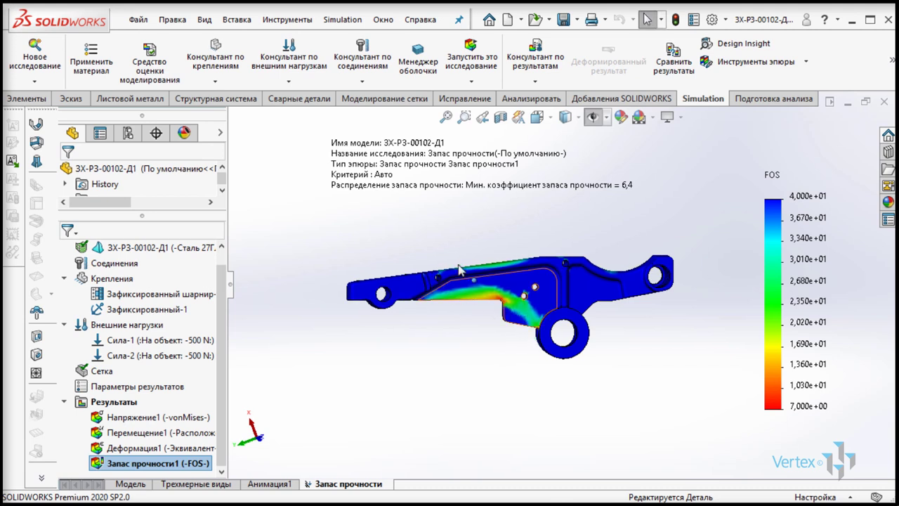
pyautogui.moveTo(523, 294); pyautogui.dragTo(550, 284, button='middle')
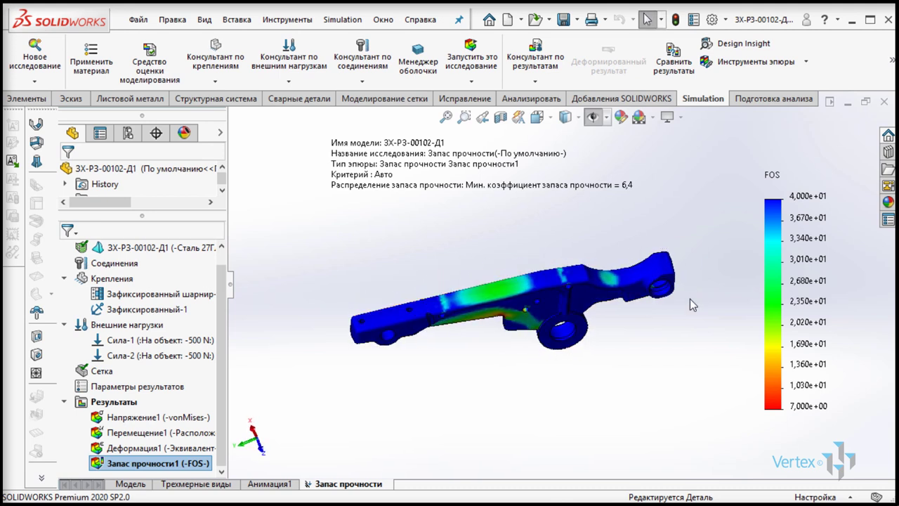
pyautogui.hotkey('ctrl', 'shift', 'z')
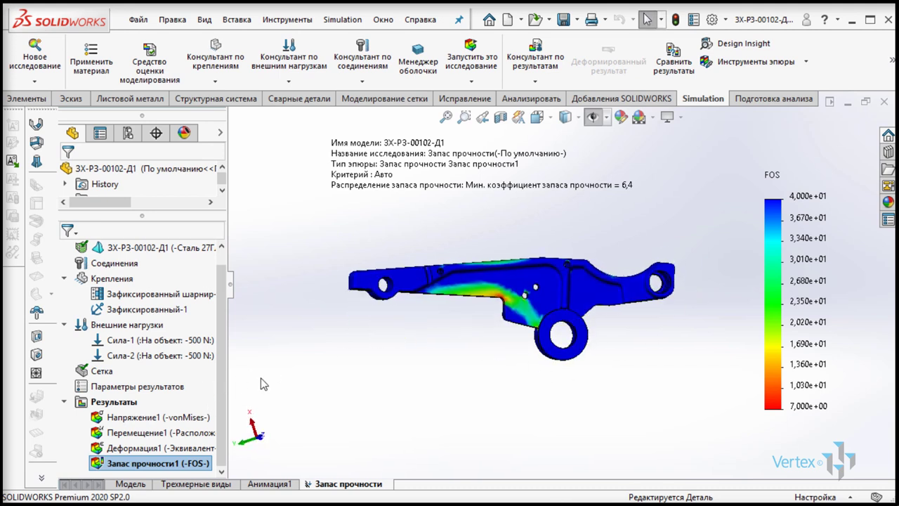
pyautogui.click(140, 432)
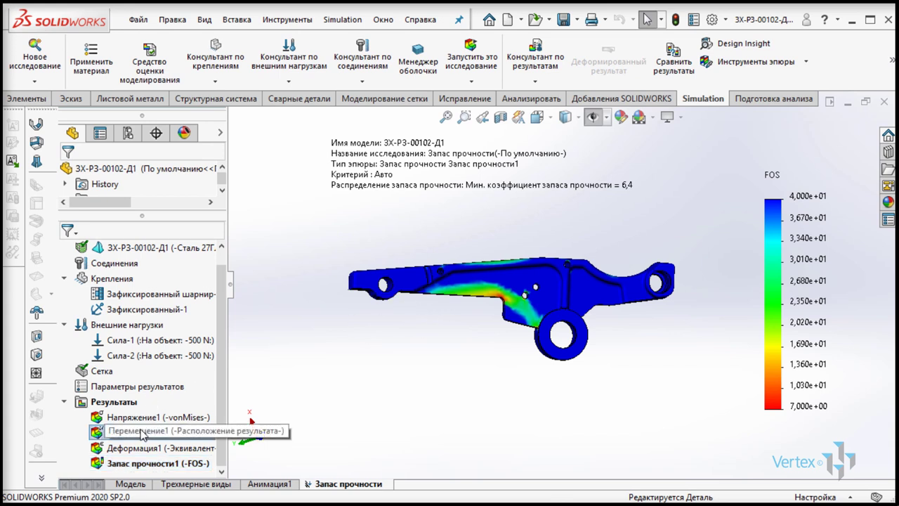
pyautogui.click(140, 431)
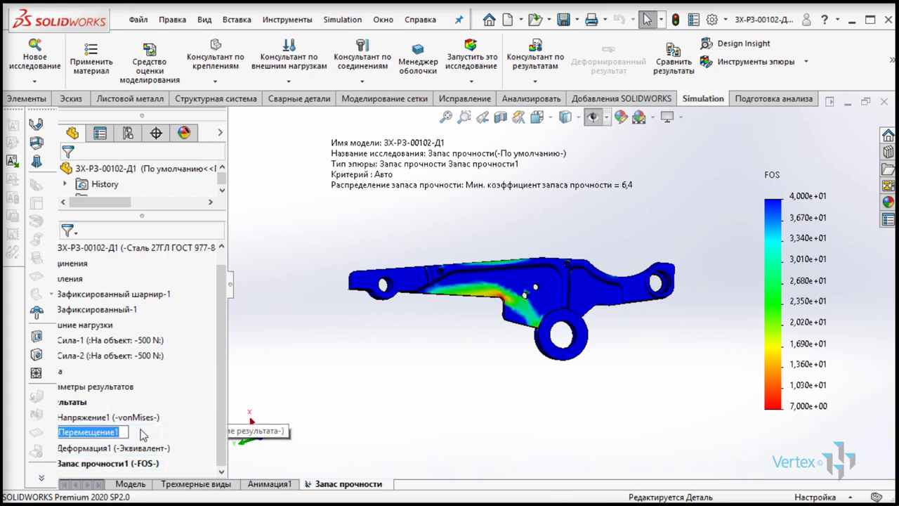
pyautogui.click(150, 434)
pyautogui.click(120, 434)
pyautogui.doubleClick(85, 450)
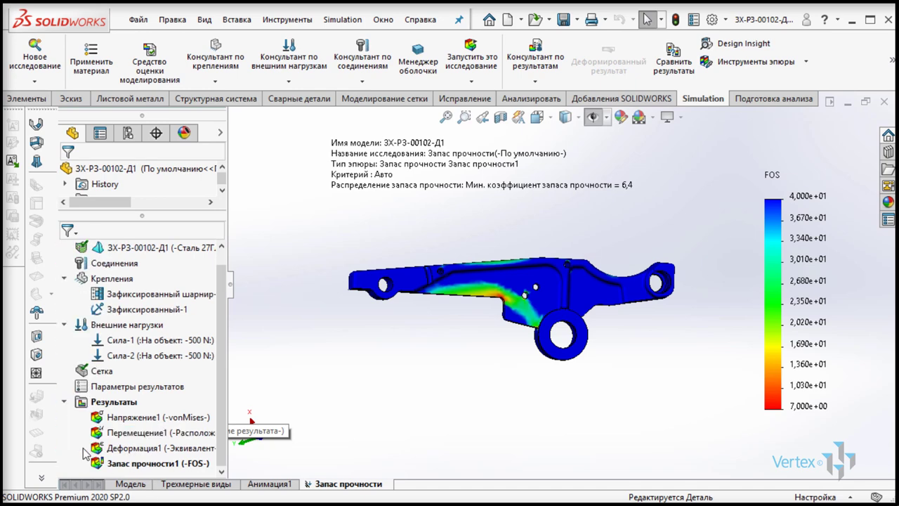
# Step: Animate the Деформация1 strain plot with Сохранить как файл AVI enabled, then close the animation
pyautogui.rightClick(133, 448)
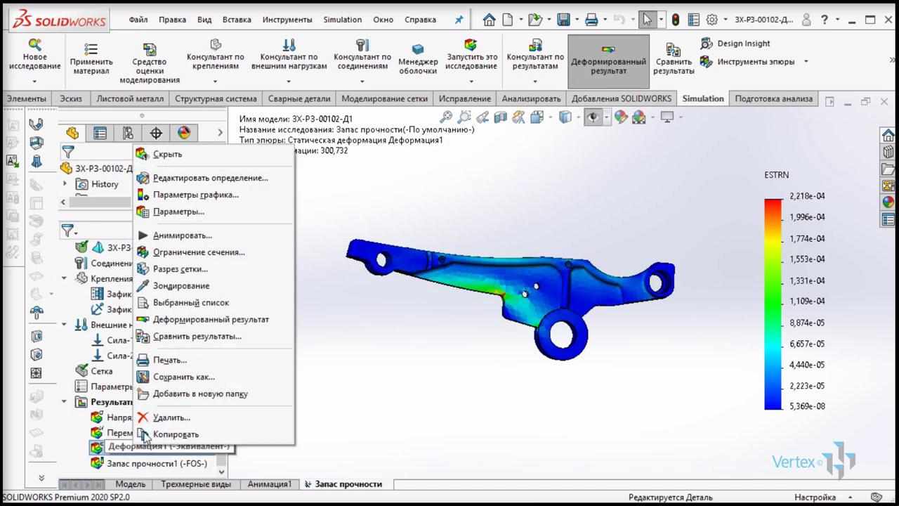
pyautogui.click(202, 242)
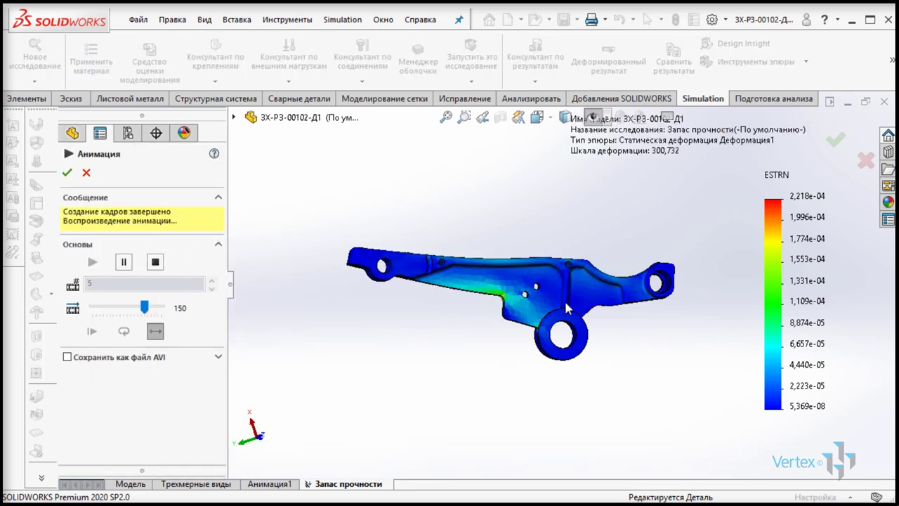
pyautogui.moveTo(580, 405); pyautogui.dragTo(560, 307, button='middle')
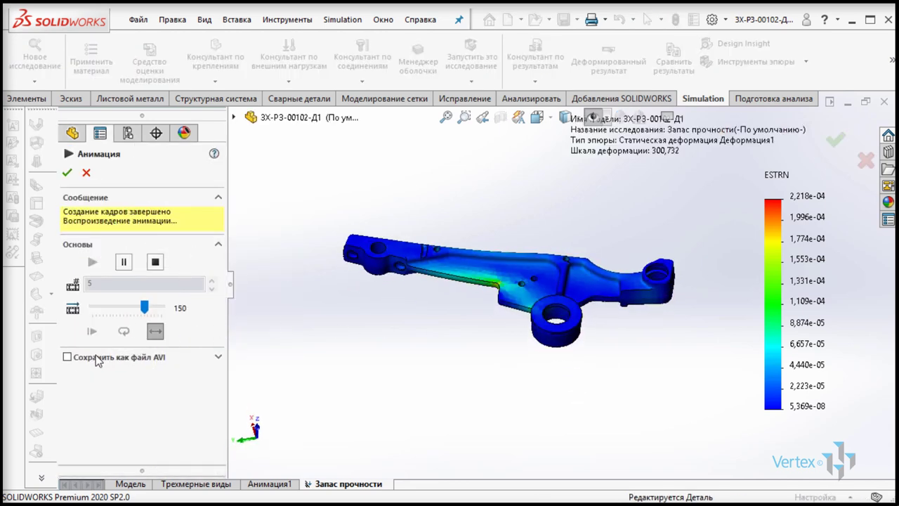
pyautogui.click(67, 357)
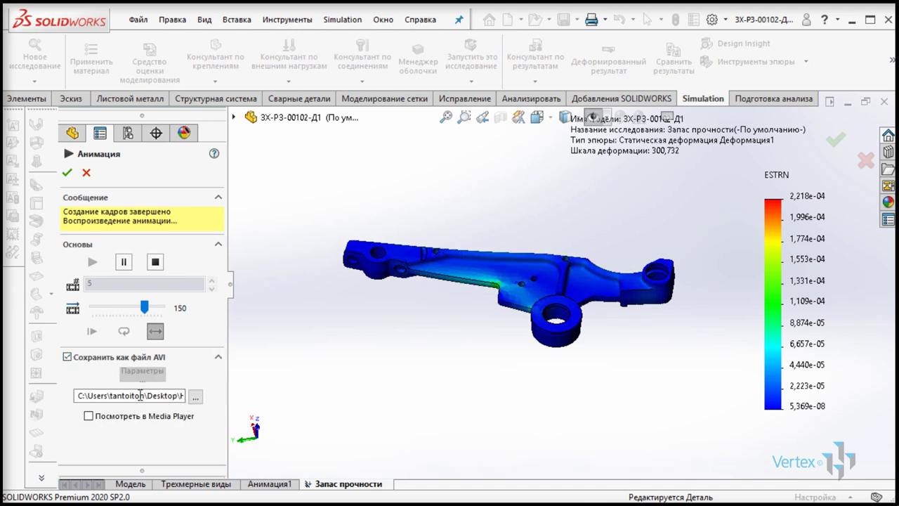
pyautogui.moveTo(179, 395); pyautogui.dragTo(252, 394)
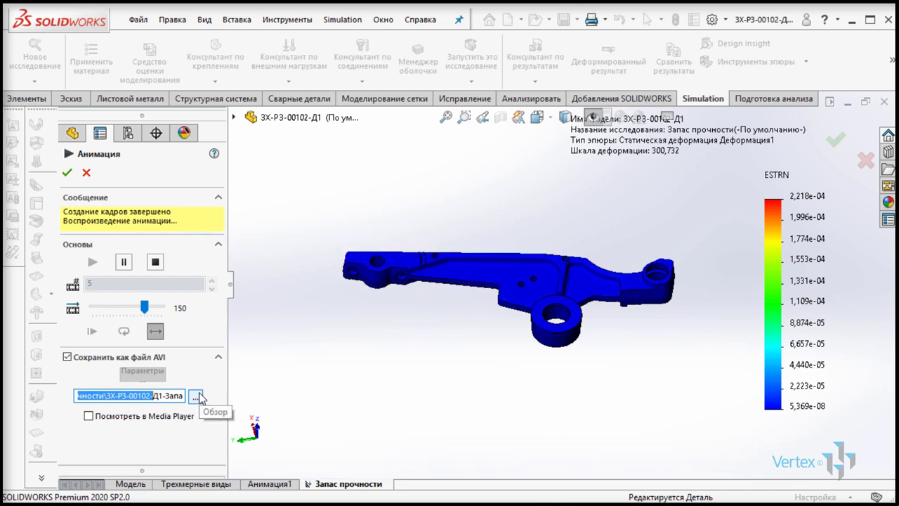
pyautogui.click(67, 172)
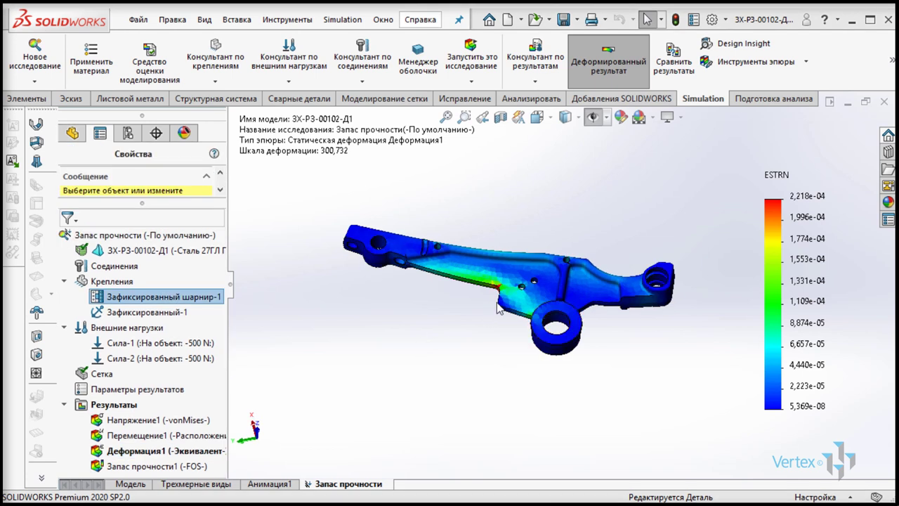
# Step: Start a simulation report and check the study properties, model information and Допущения sections
pyautogui.click(892, 63)
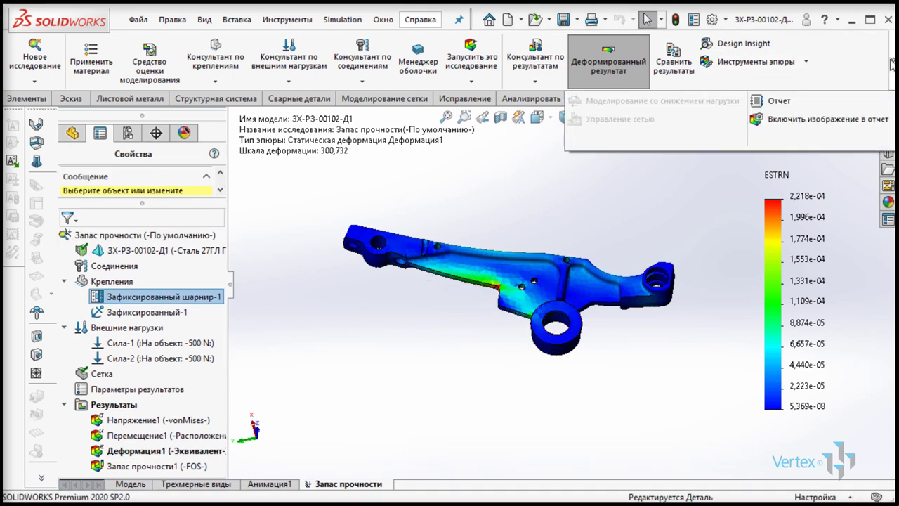
pyautogui.click(779, 102)
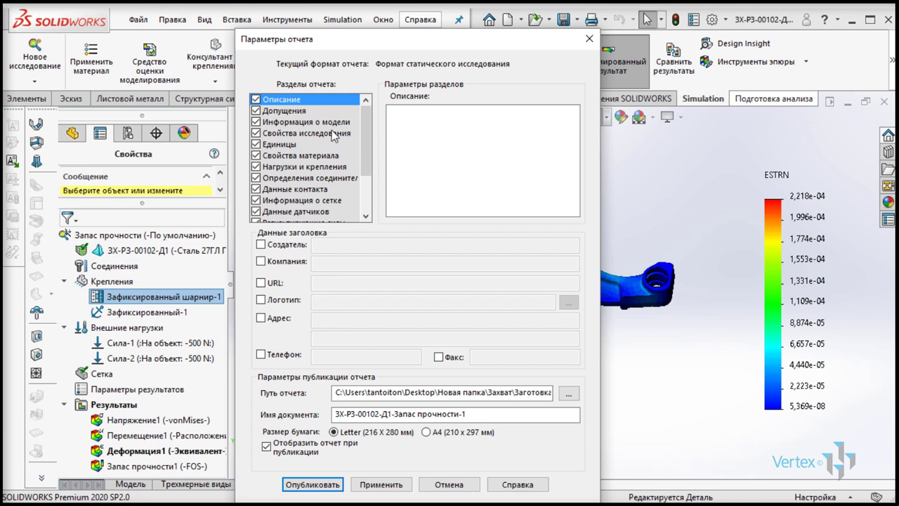
pyautogui.click(331, 134)
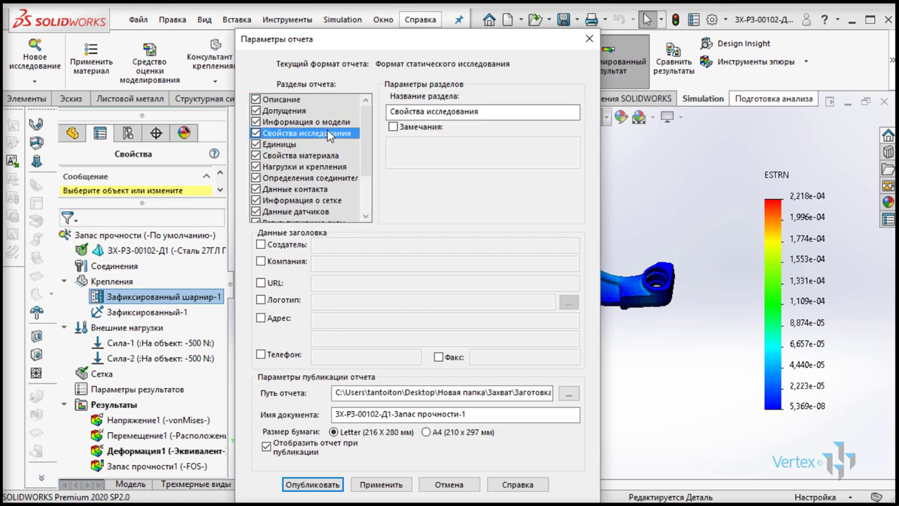
pyautogui.click(321, 123)
pyautogui.click(307, 111)
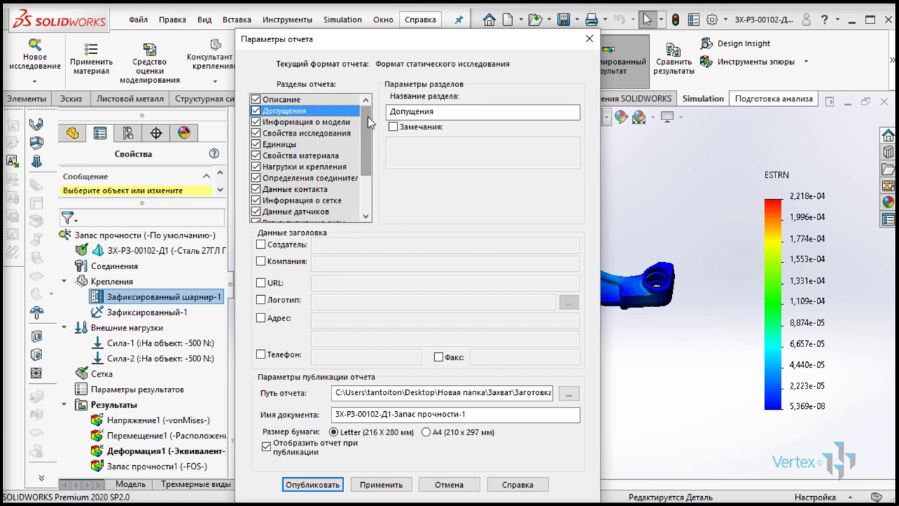
pyautogui.click(364, 186)
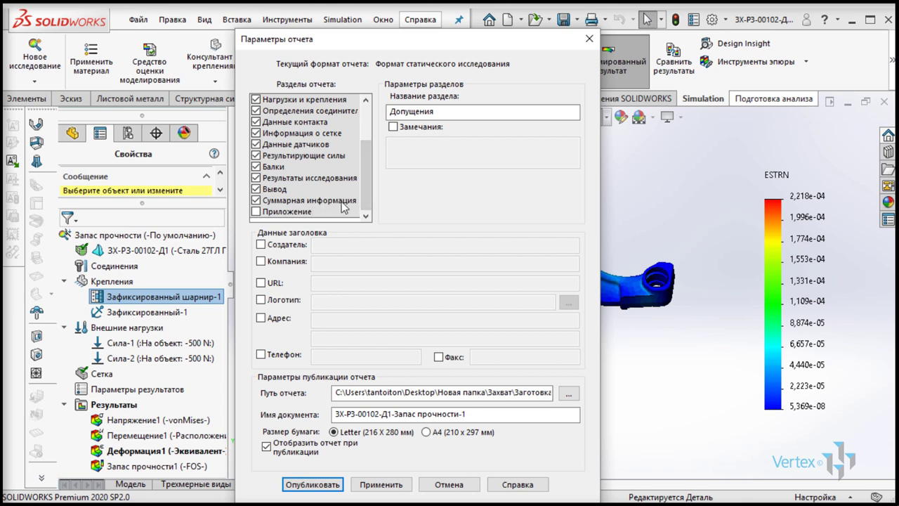
# Step: Check the report path and the document name 3Х-Р3-00102-Д1-Запас прочности-1
pyautogui.scroll(2, 344, 206)
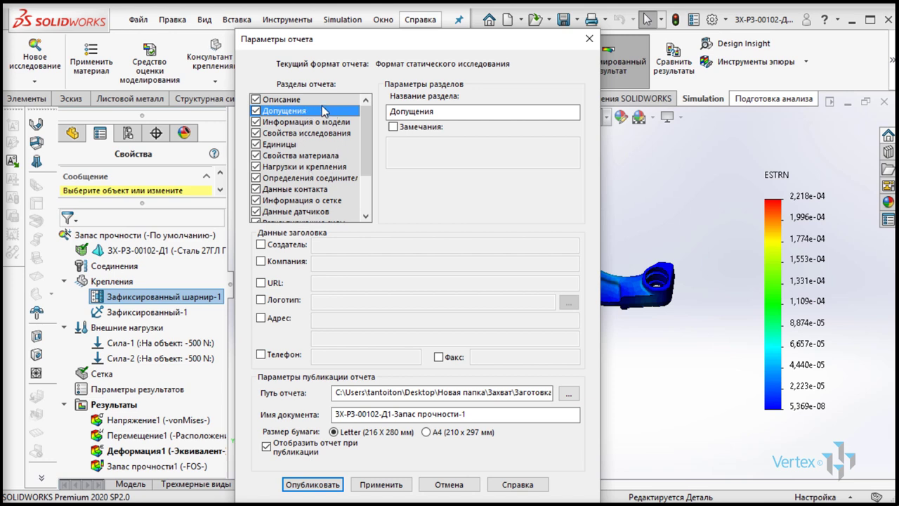
pyautogui.scroll(-2, 366, 182)
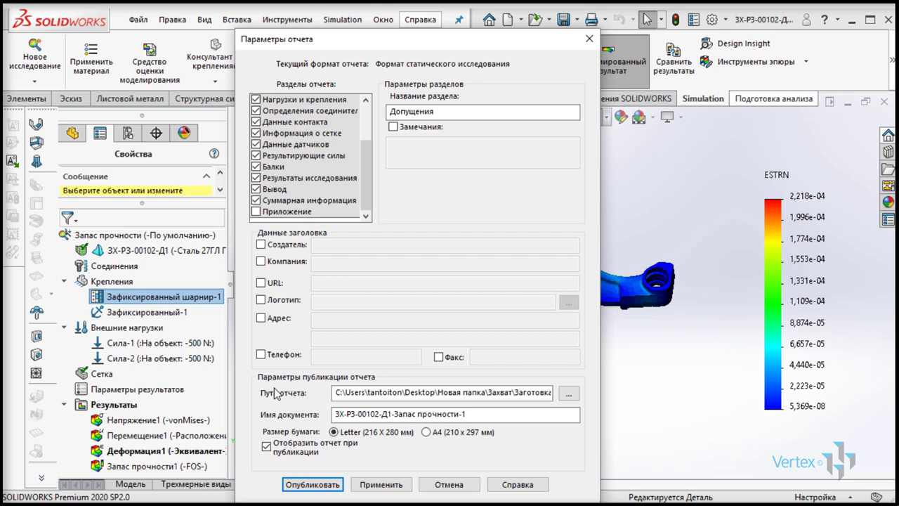
pyautogui.moveTo(335, 392); pyautogui.dragTo(618, 399)
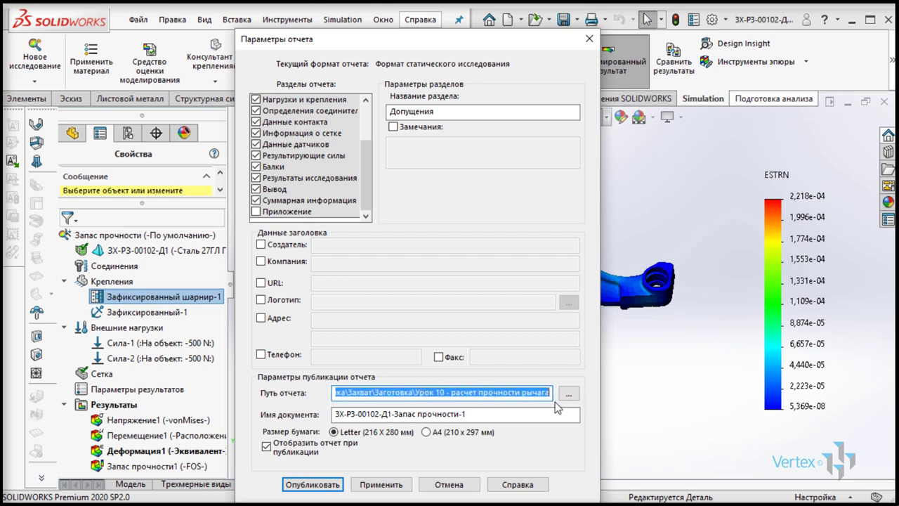
pyautogui.click(548, 392)
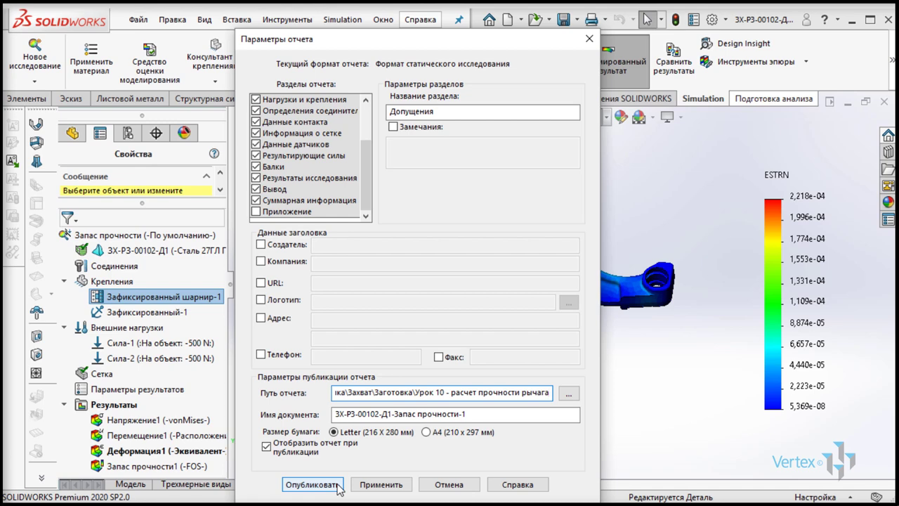
# Step: Publish the report to Word and enlarge its window to nearly fill the screen
pyautogui.click(337, 485)
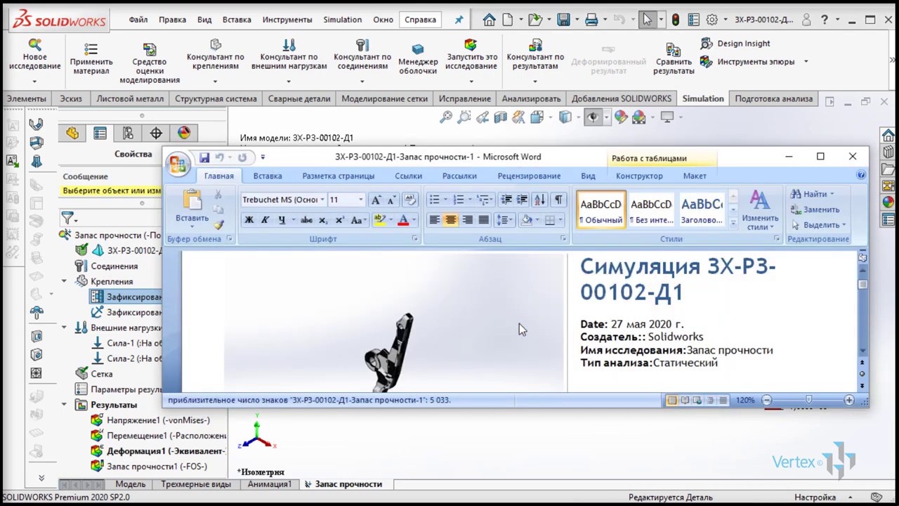
pyautogui.moveTo(731, 156); pyautogui.dragTo(566, 7)
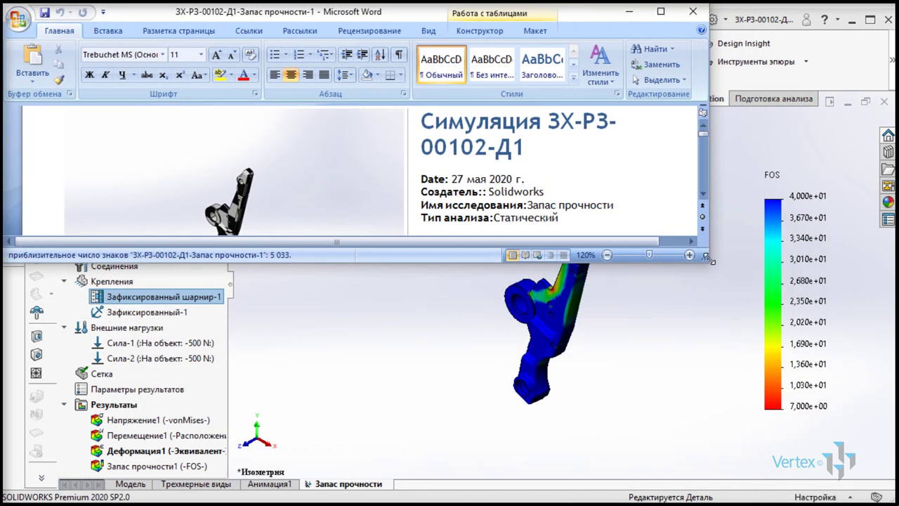
pyautogui.moveTo(707, 259); pyautogui.dragTo(892, 501)
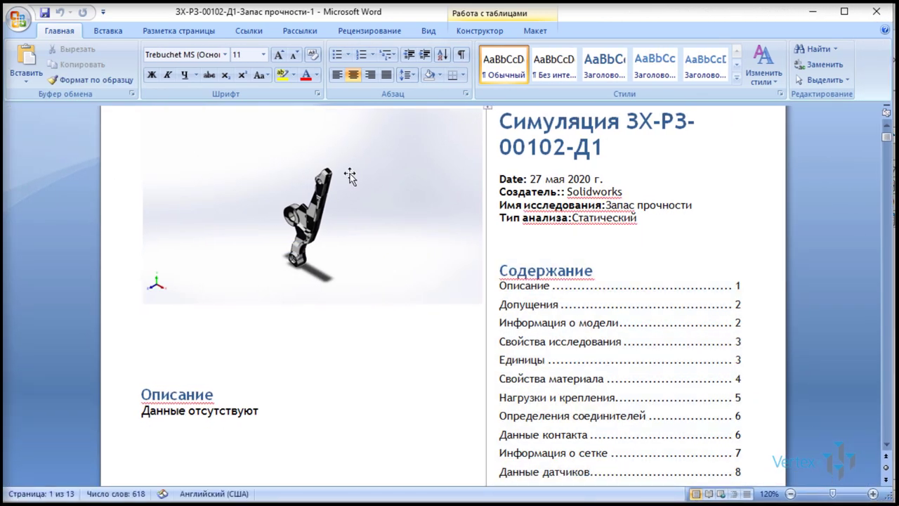
# Step: Read through the 13-page report's mesh tables, result plots and FOS table to the last page
pyautogui.click(536, 186)
pyautogui.scroll(-3, 540, 204)
pyautogui.scroll(-2, 553, 229)
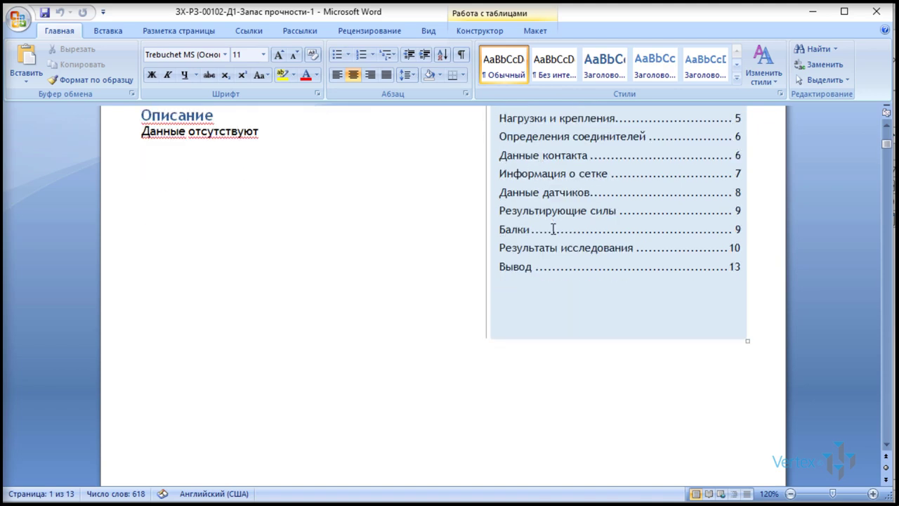
pyautogui.scroll(-4, 560, 242)
pyautogui.scroll(-4, 585, 301)
pyautogui.scroll(-5, 586, 302)
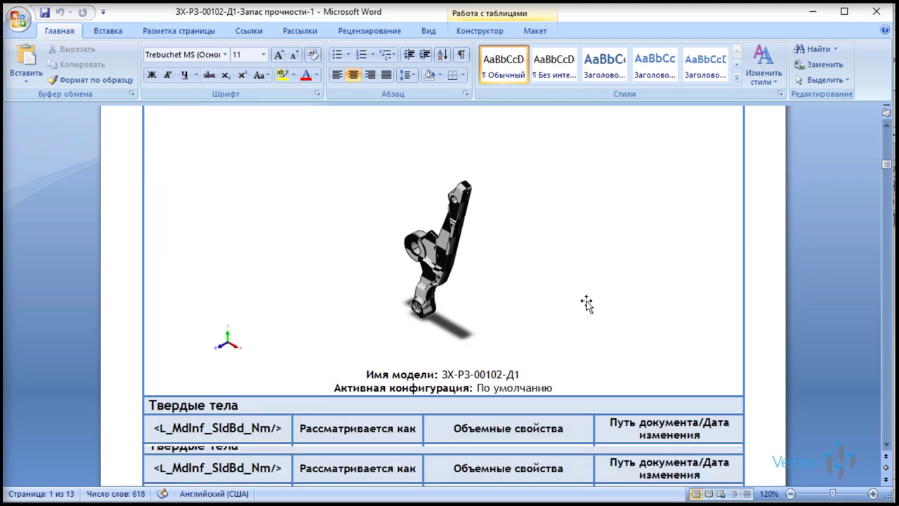
pyautogui.scroll(-3, 587, 301)
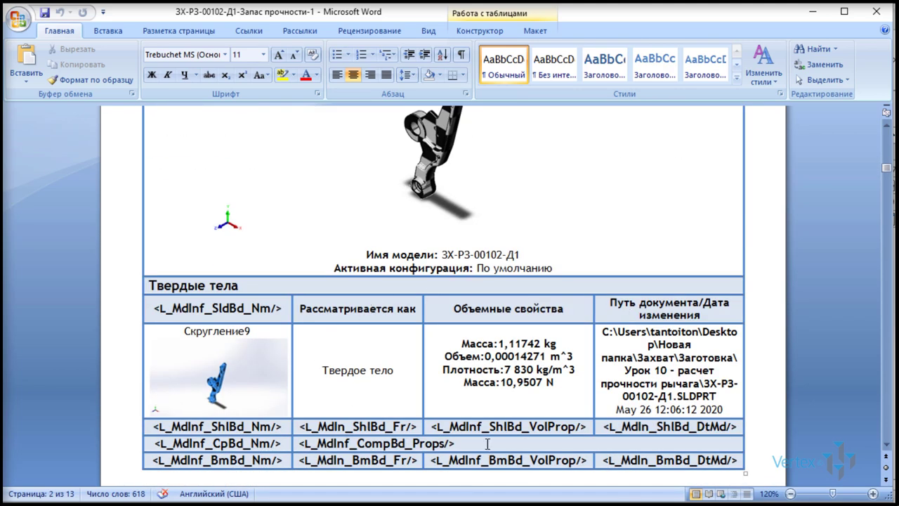
pyautogui.scroll(-5, 692, 322)
pyautogui.scroll(-6, 693, 321)
pyautogui.scroll(-3, 571, 260)
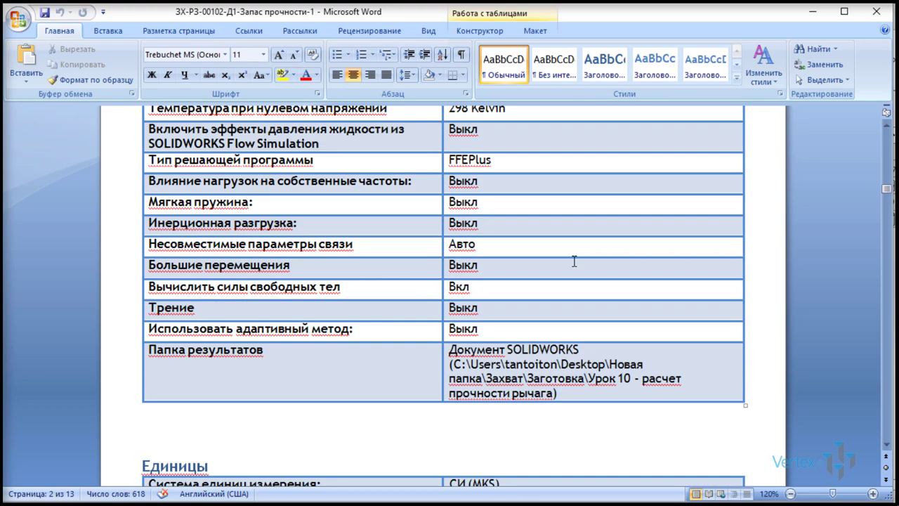
pyautogui.scroll(-5, 498, 237)
pyautogui.scroll(-5, 441, 233)
pyautogui.scroll(-4, 578, 327)
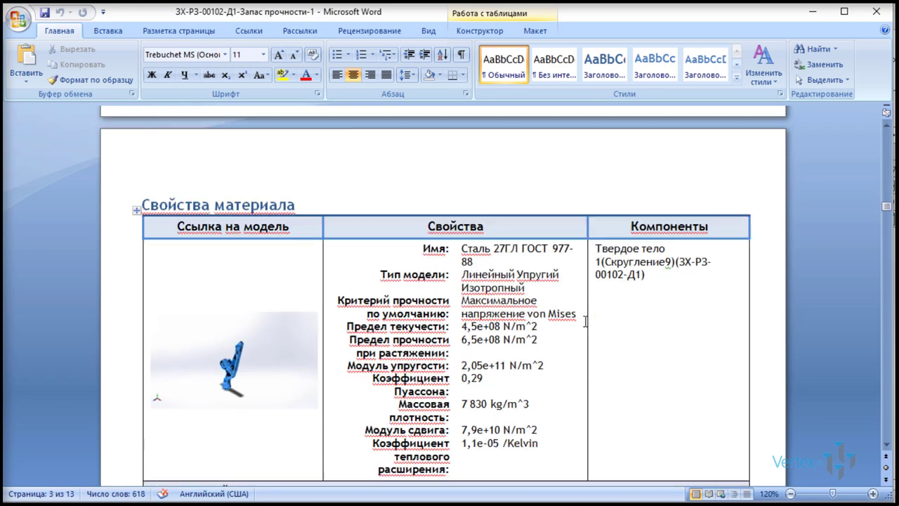
pyautogui.scroll(-3, 595, 290)
pyautogui.scroll(-5, 536, 260)
pyautogui.scroll(-4, 536, 260)
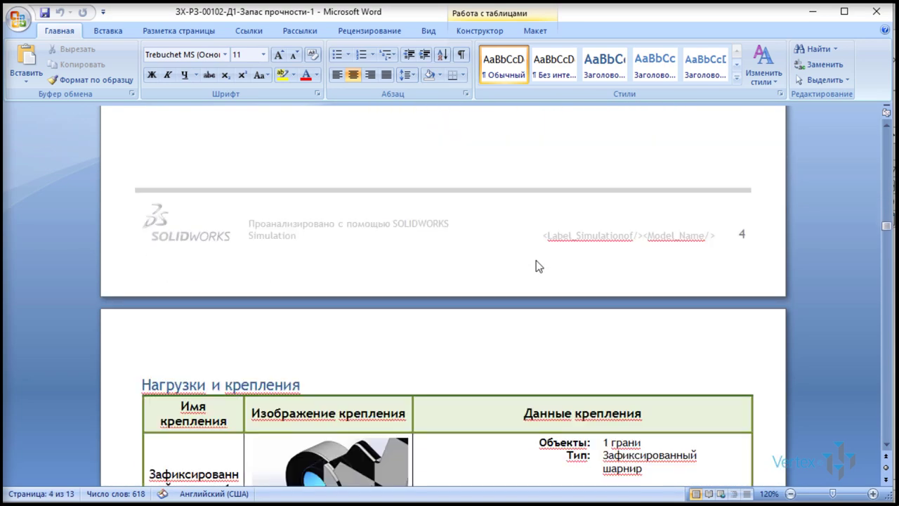
pyautogui.scroll(-4, 537, 262)
pyautogui.scroll(-4, 325, 303)
pyautogui.scroll(-4, 377, 291)
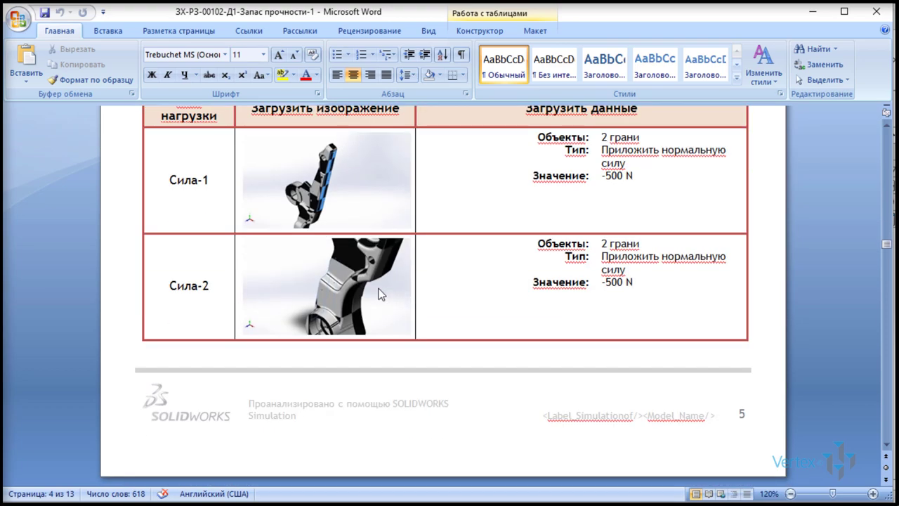
pyautogui.scroll(-5, 377, 288)
pyautogui.scroll(-3, 380, 288)
pyautogui.scroll(-4, 380, 288)
pyautogui.scroll(-5, 386, 295)
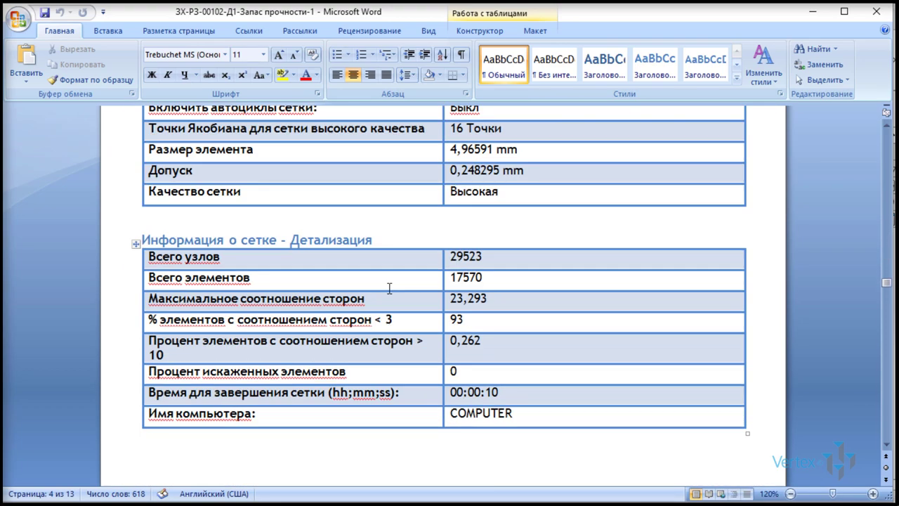
pyautogui.scroll(-5, 386, 292)
pyautogui.scroll(-3, 387, 288)
pyautogui.scroll(-3, 404, 281)
pyautogui.scroll(-5, 410, 277)
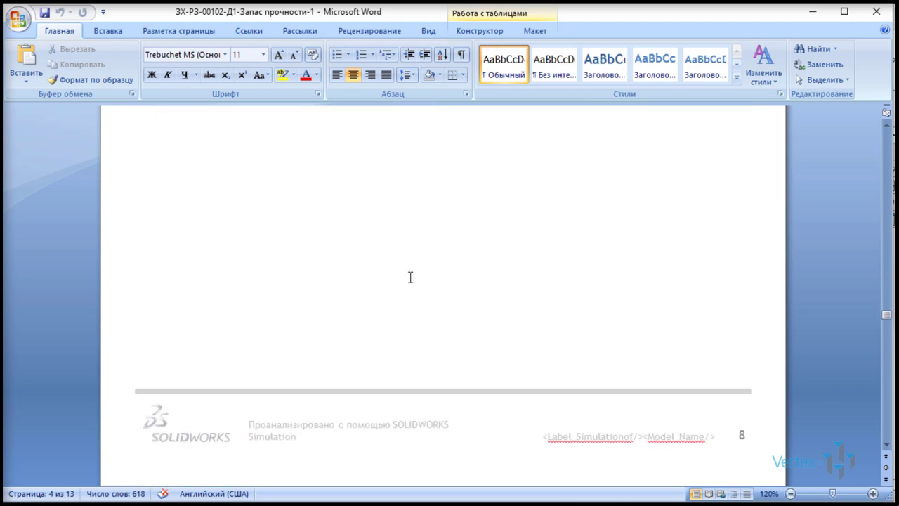
pyautogui.scroll(-5, 410, 277)
pyautogui.scroll(-4, 410, 277)
pyautogui.scroll(-5, 410, 277)
pyautogui.scroll(-5, 409, 277)
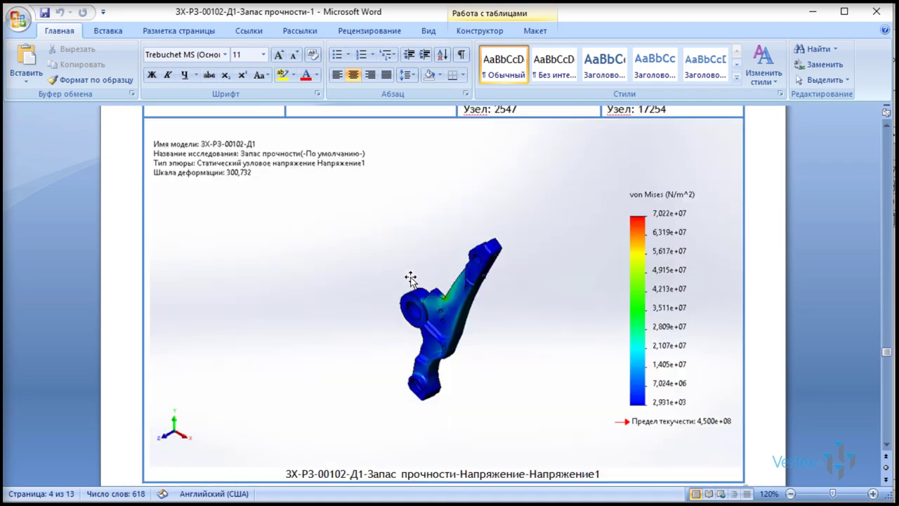
pyautogui.scroll(-2, 435, 281)
pyautogui.scroll(-3, 492, 289)
pyautogui.scroll(-3, 547, 291)
pyautogui.scroll(-5, 547, 290)
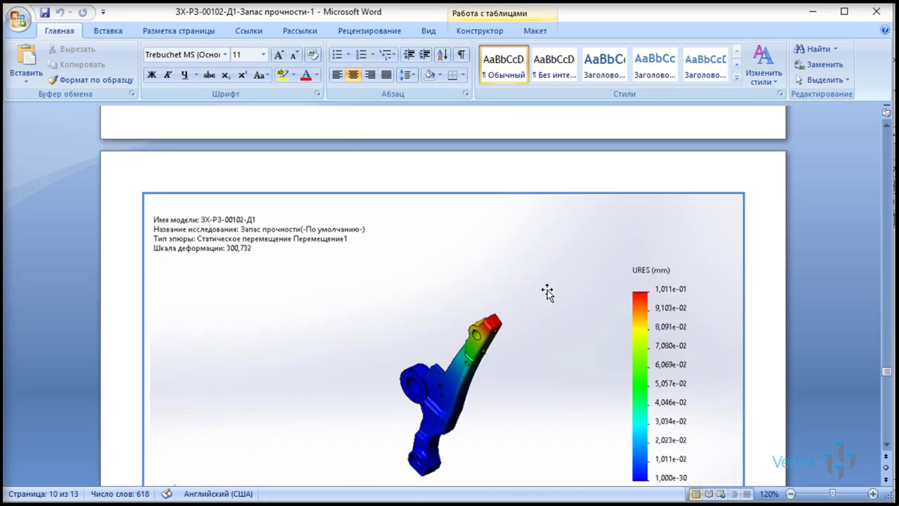
pyautogui.scroll(-2, 547, 291)
pyautogui.scroll(-3, 547, 290)
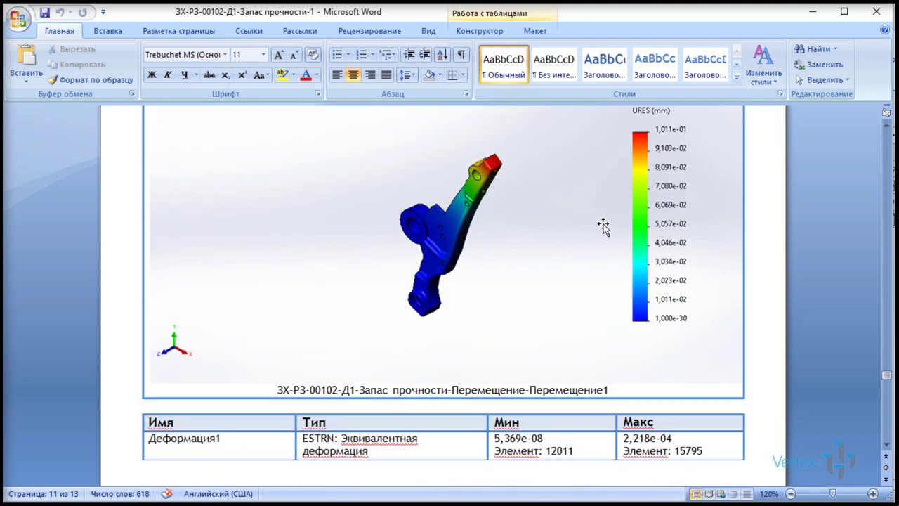
pyautogui.scroll(-5, 523, 273)
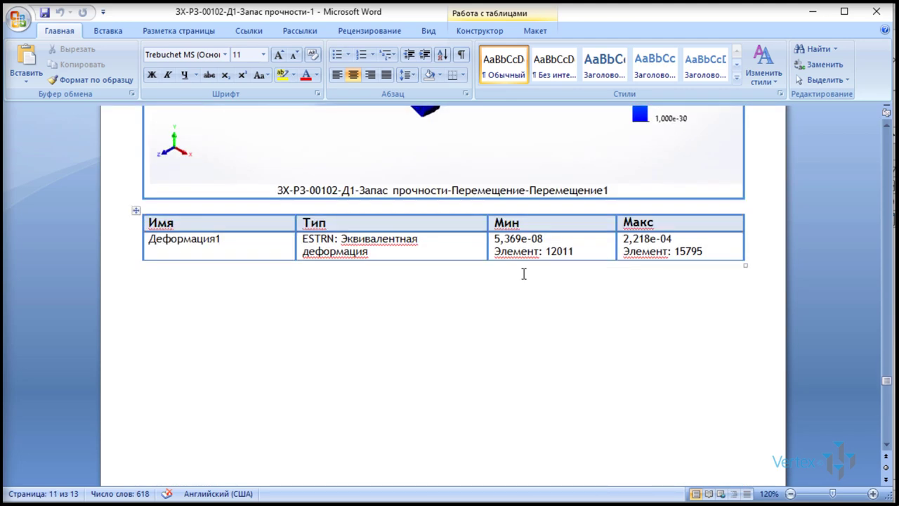
pyautogui.scroll(-5, 524, 273)
pyautogui.scroll(-5, 523, 273)
pyautogui.scroll(-5, 527, 272)
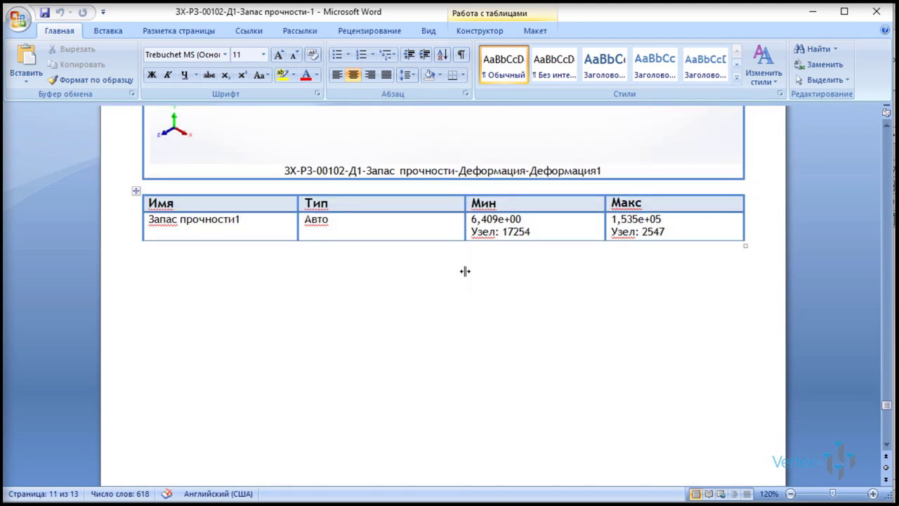
pyautogui.scroll(-5, 464, 271)
pyautogui.scroll(-5, 472, 271)
pyautogui.scroll(-4, 473, 271)
pyautogui.scroll(-5, 474, 267)
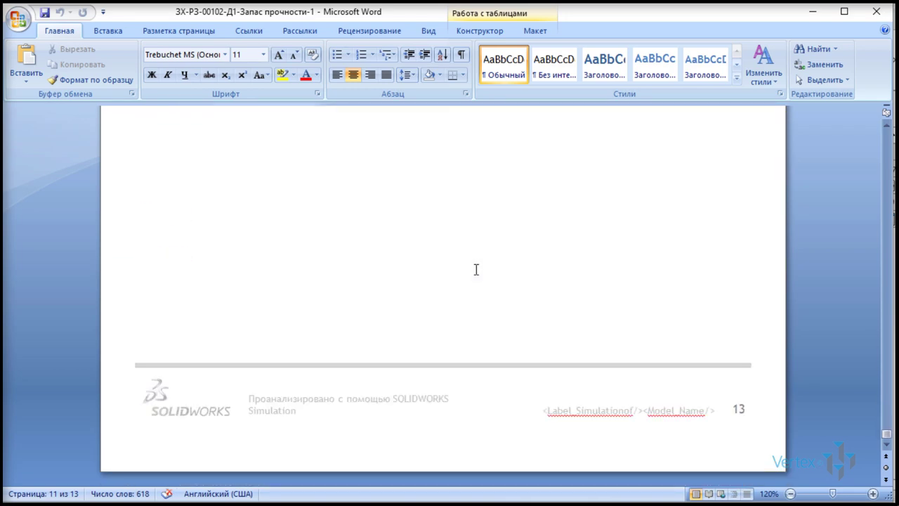
# Step: Close the Word report and the lever part document
pyautogui.click(876, 11)
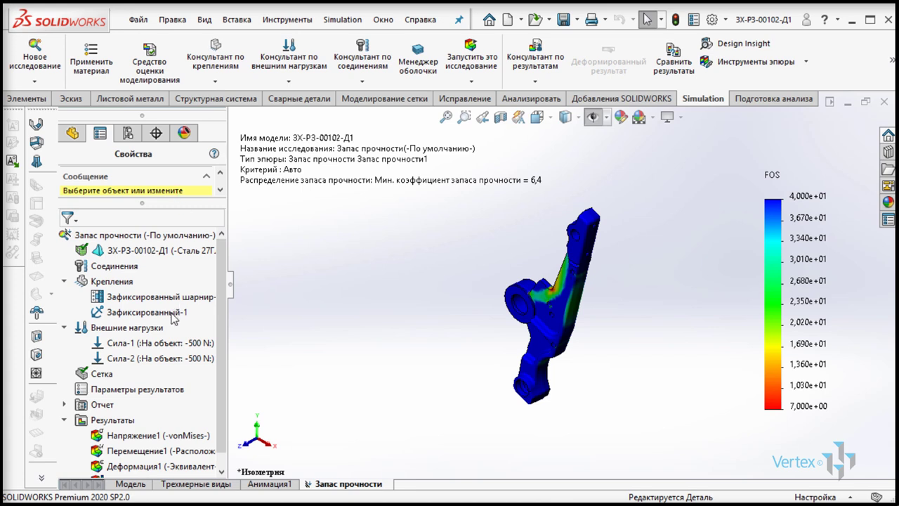
pyautogui.scroll(-1, 172, 317)
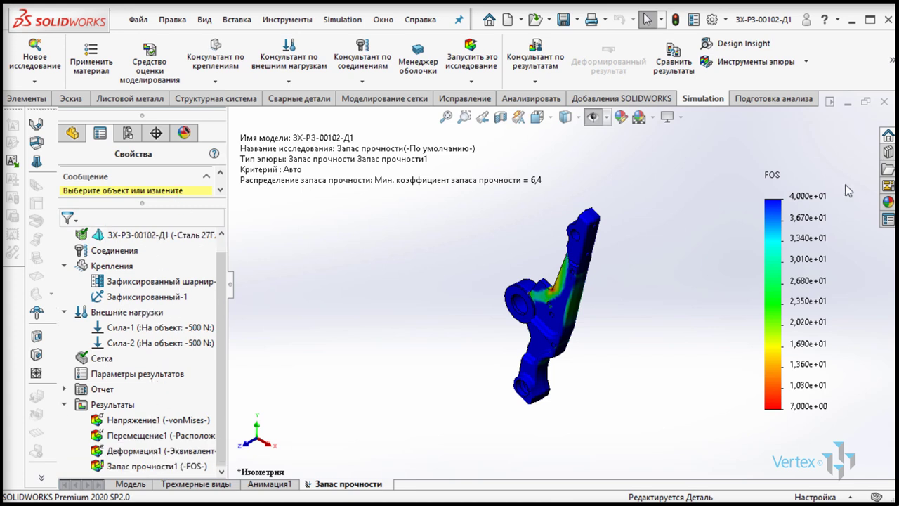
pyautogui.click(884, 102)
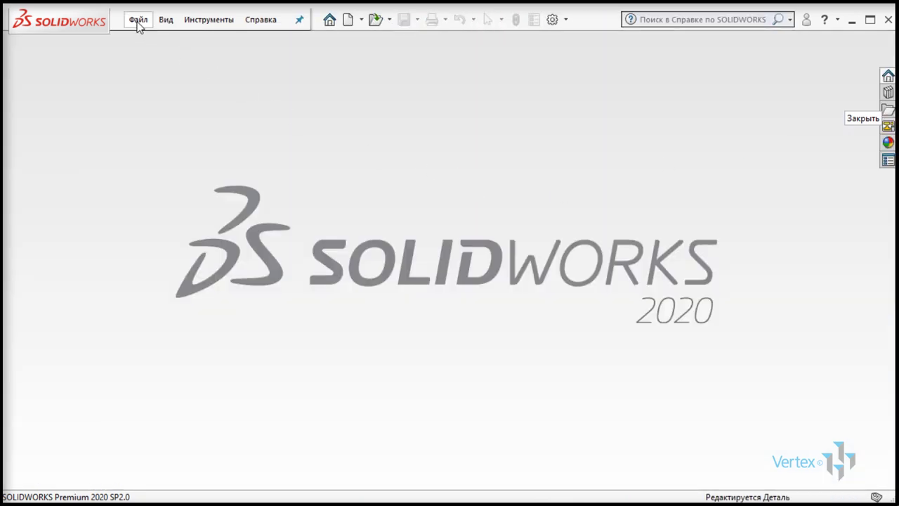
# Step: Use File > Open and select the study files in the lesson folder
pyautogui.click(137, 20)
pyautogui.click(144, 57)
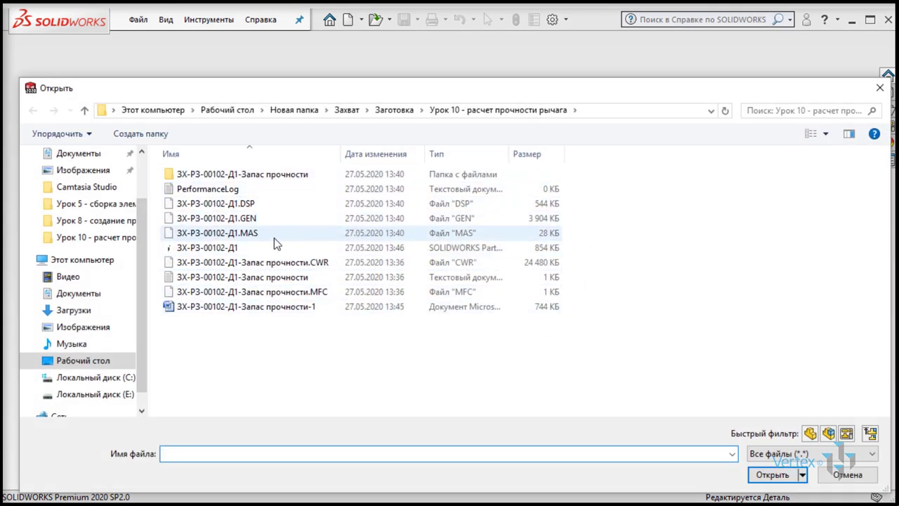
pyautogui.click(276, 346)
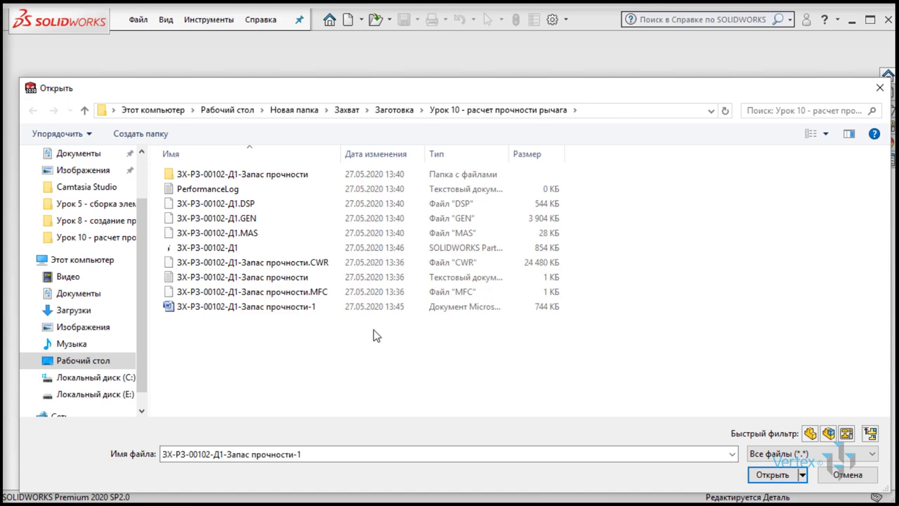
pyautogui.moveTo(546, 335)
pyautogui.mouseDown()
pyautogui.moveTo(359, 253)
pyautogui.moveTo(337, 186)
pyautogui.mouseUp()
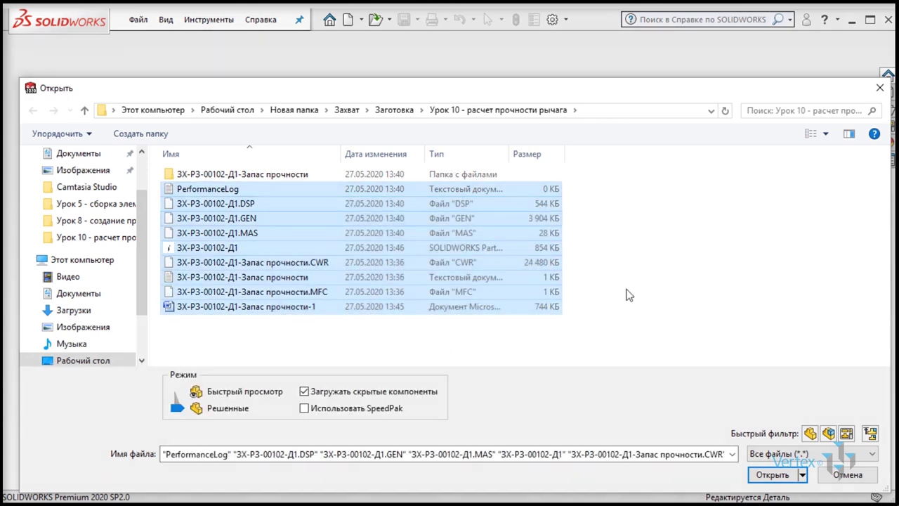